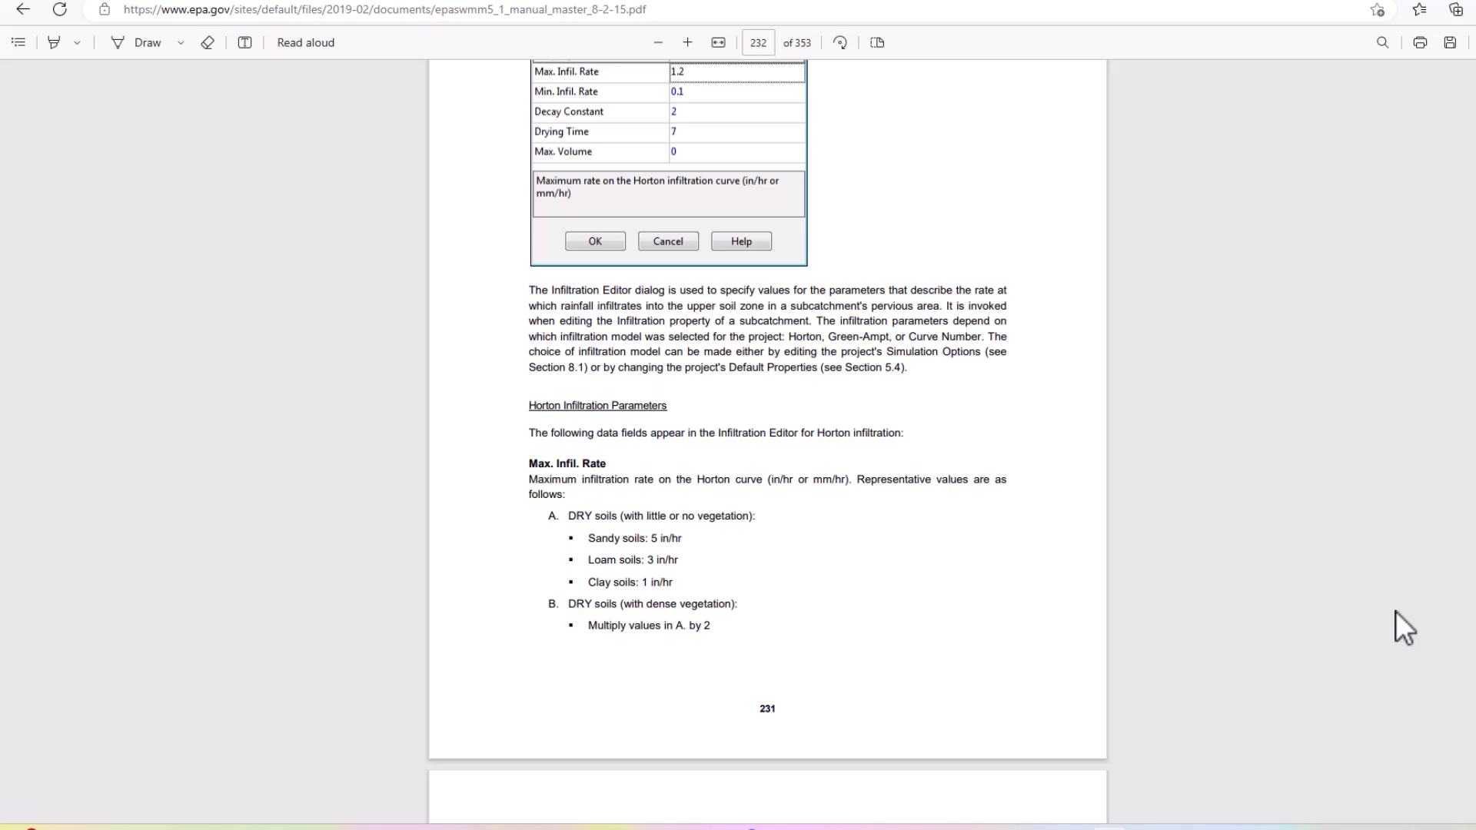
- Find section C.6 on the Groundwater Flow Editor in the SWMM manual
scroll(888, 357, up, 4)
scroll(889, 358, up, 9)
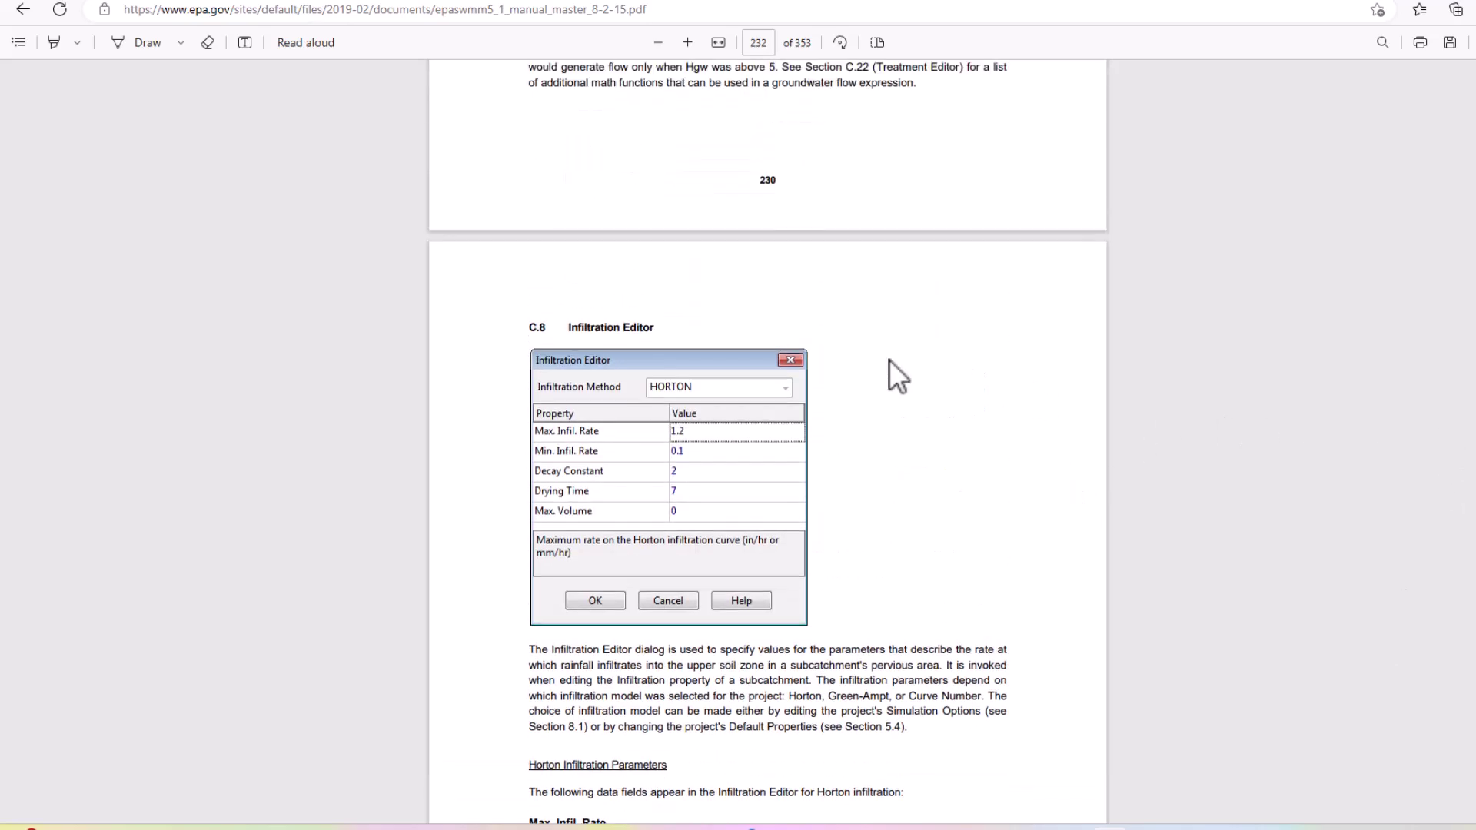
scroll(892, 359, down, 9)
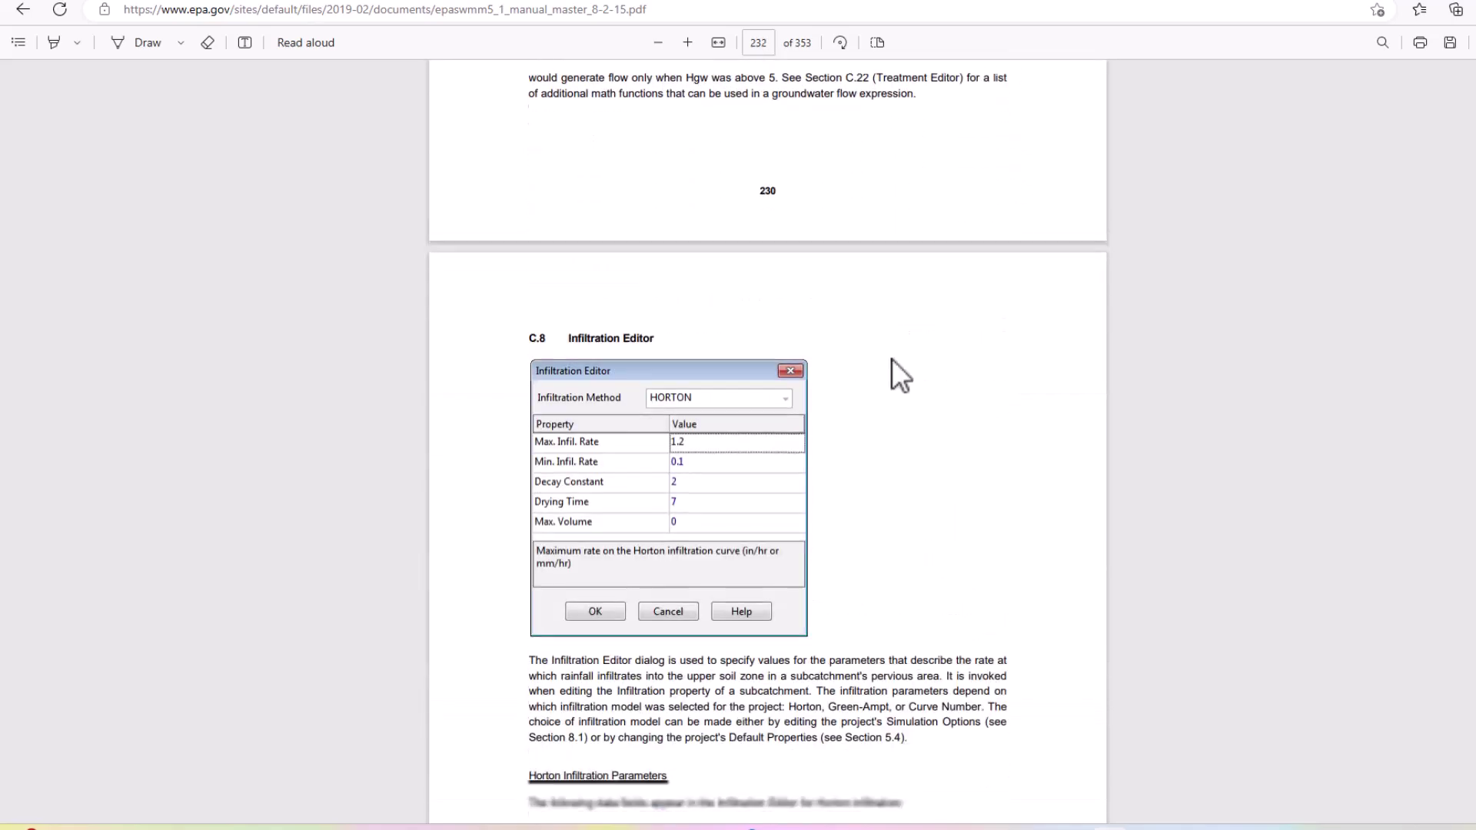
scroll(899, 346, up, 20)
scroll(903, 339, up, 12)
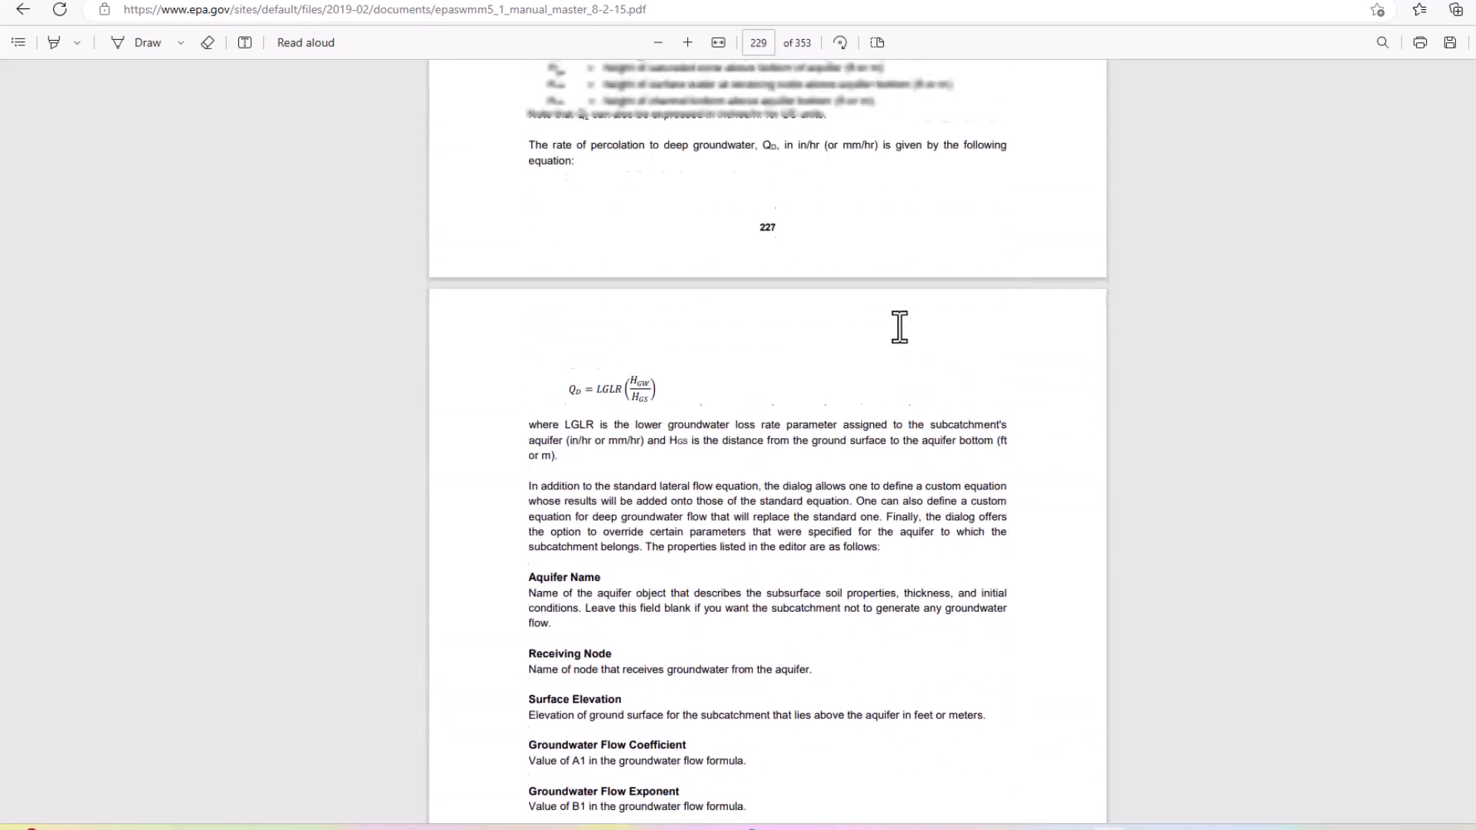
scroll(887, 350, up, 2)
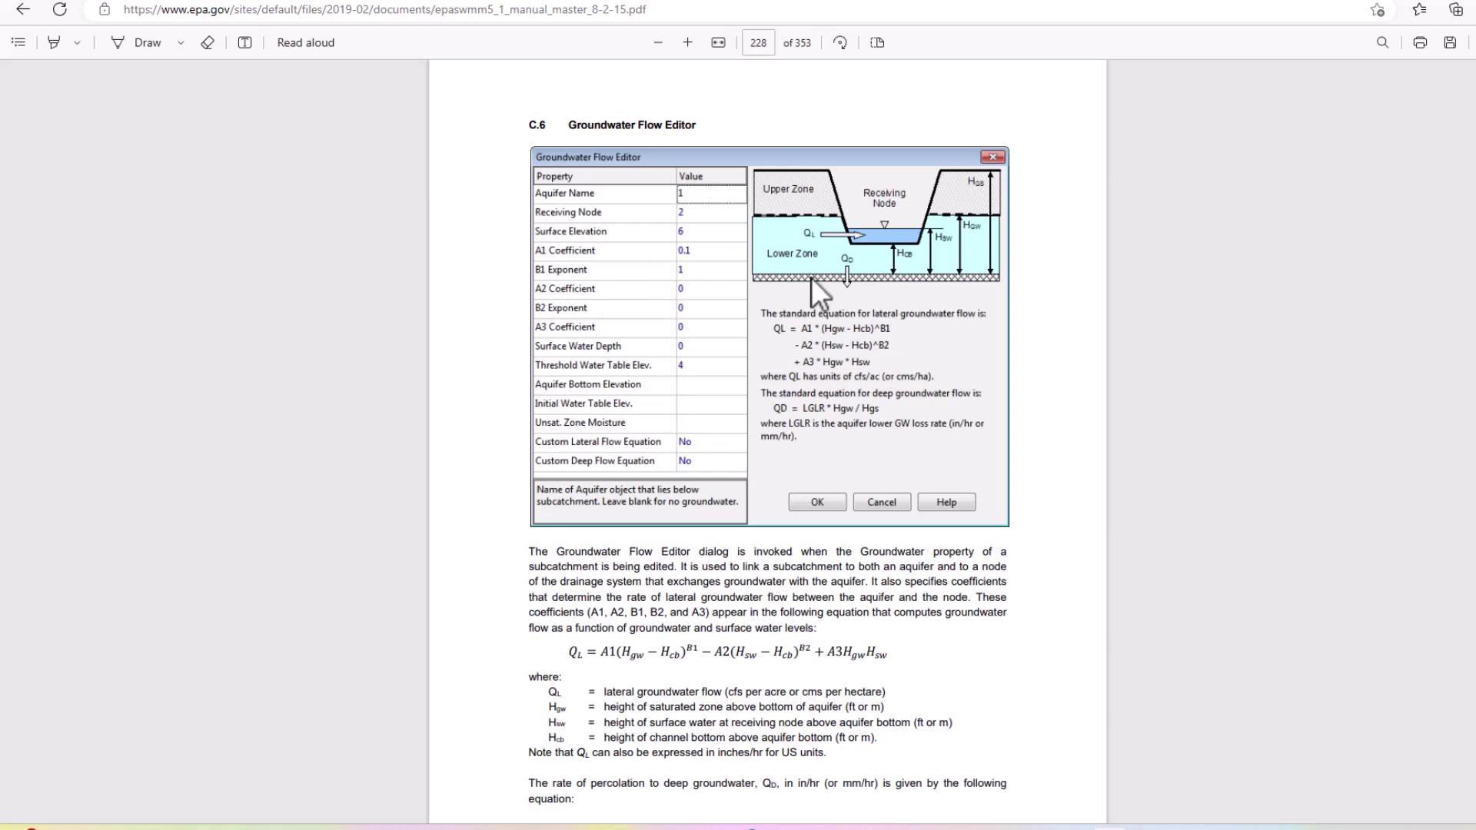
- Read through the groundwater flow equations, the editor's property descriptions and section C.7 on the Groundwater Equation Editor
scroll(810, 279, down, 2)
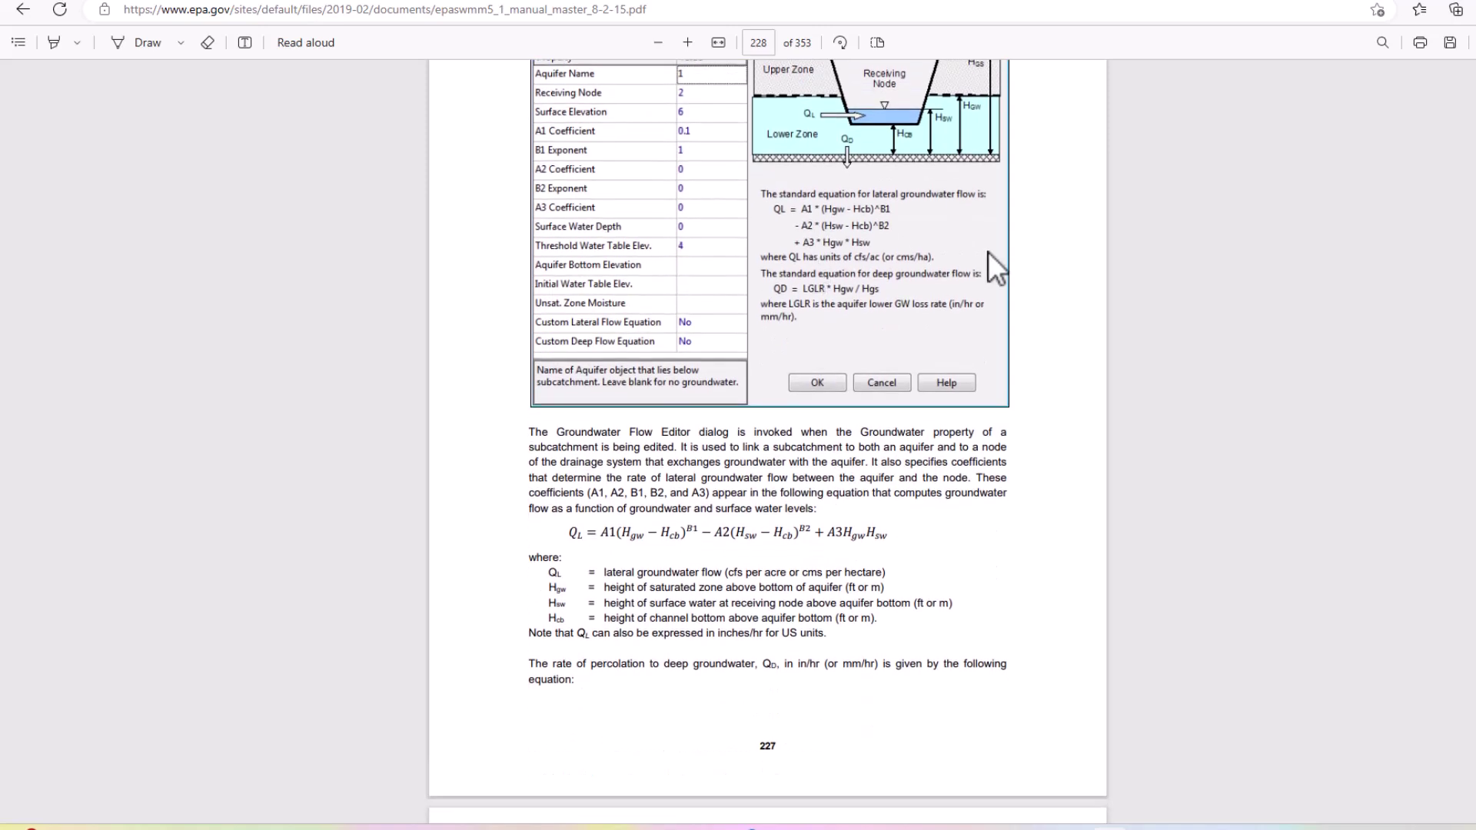
scroll(951, 182, down, 8)
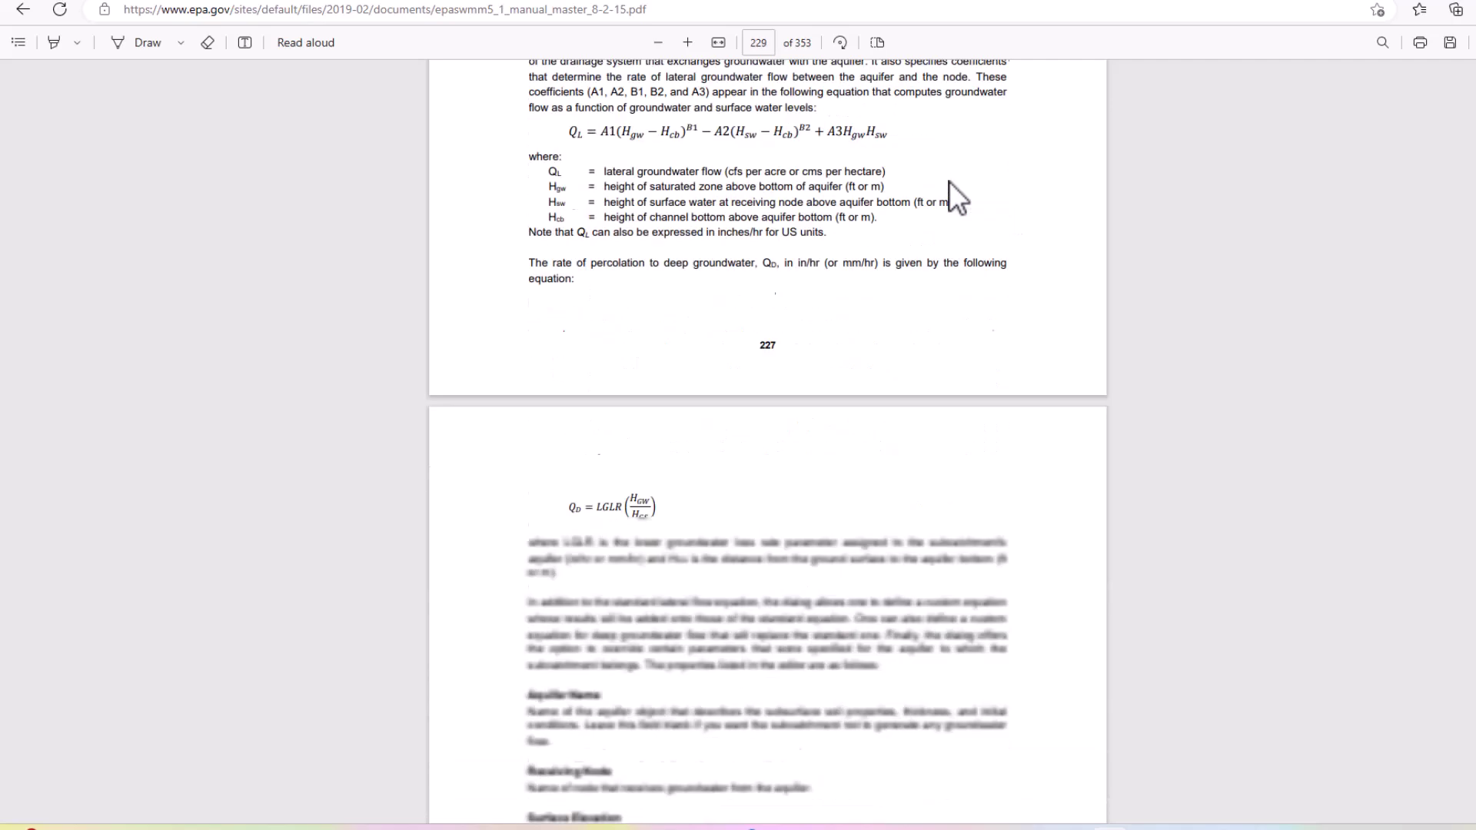
scroll(952, 186, down, 6)
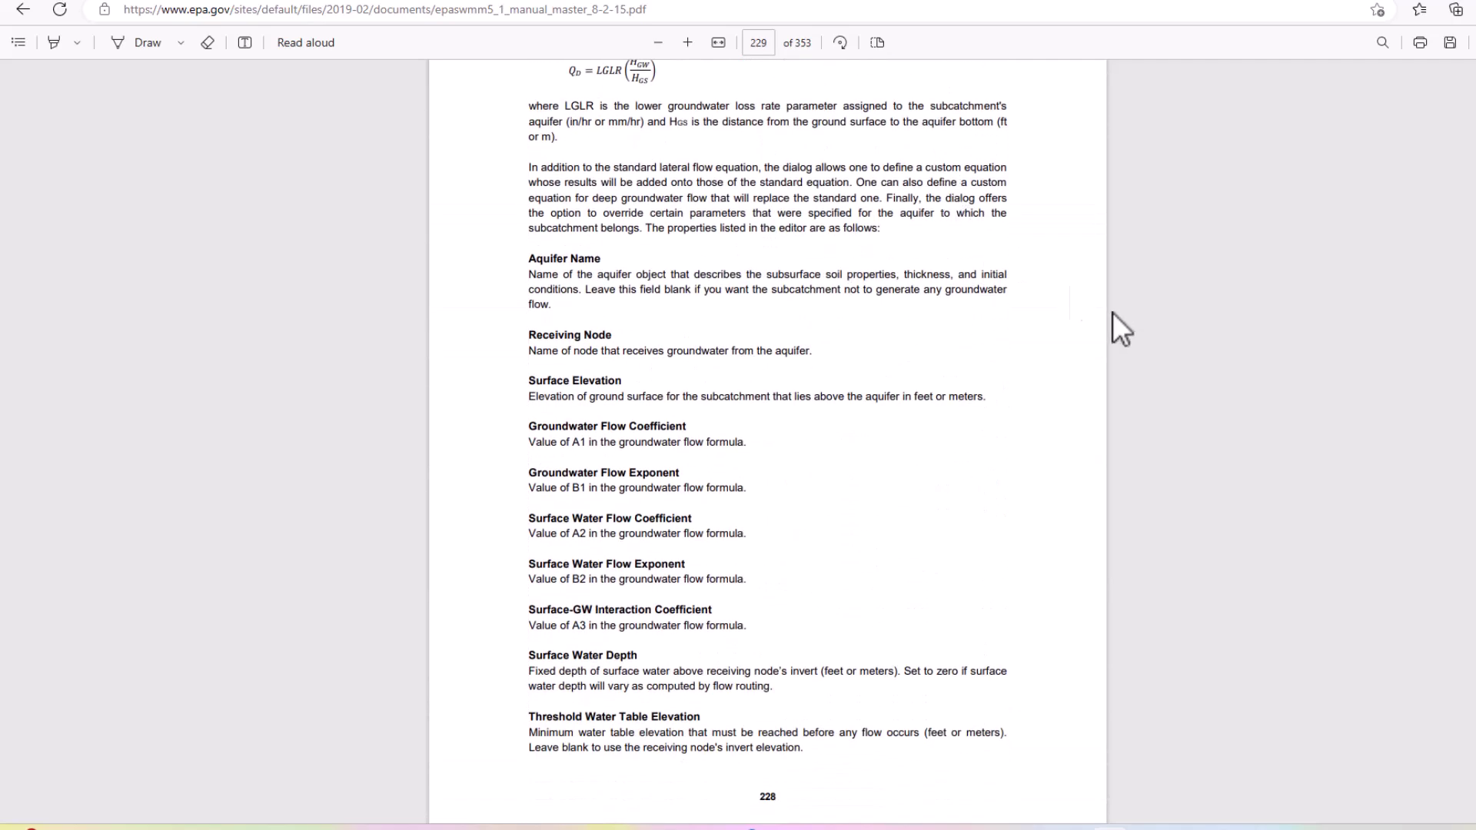
scroll(992, 265, down, 2)
scroll(989, 251, down, 2)
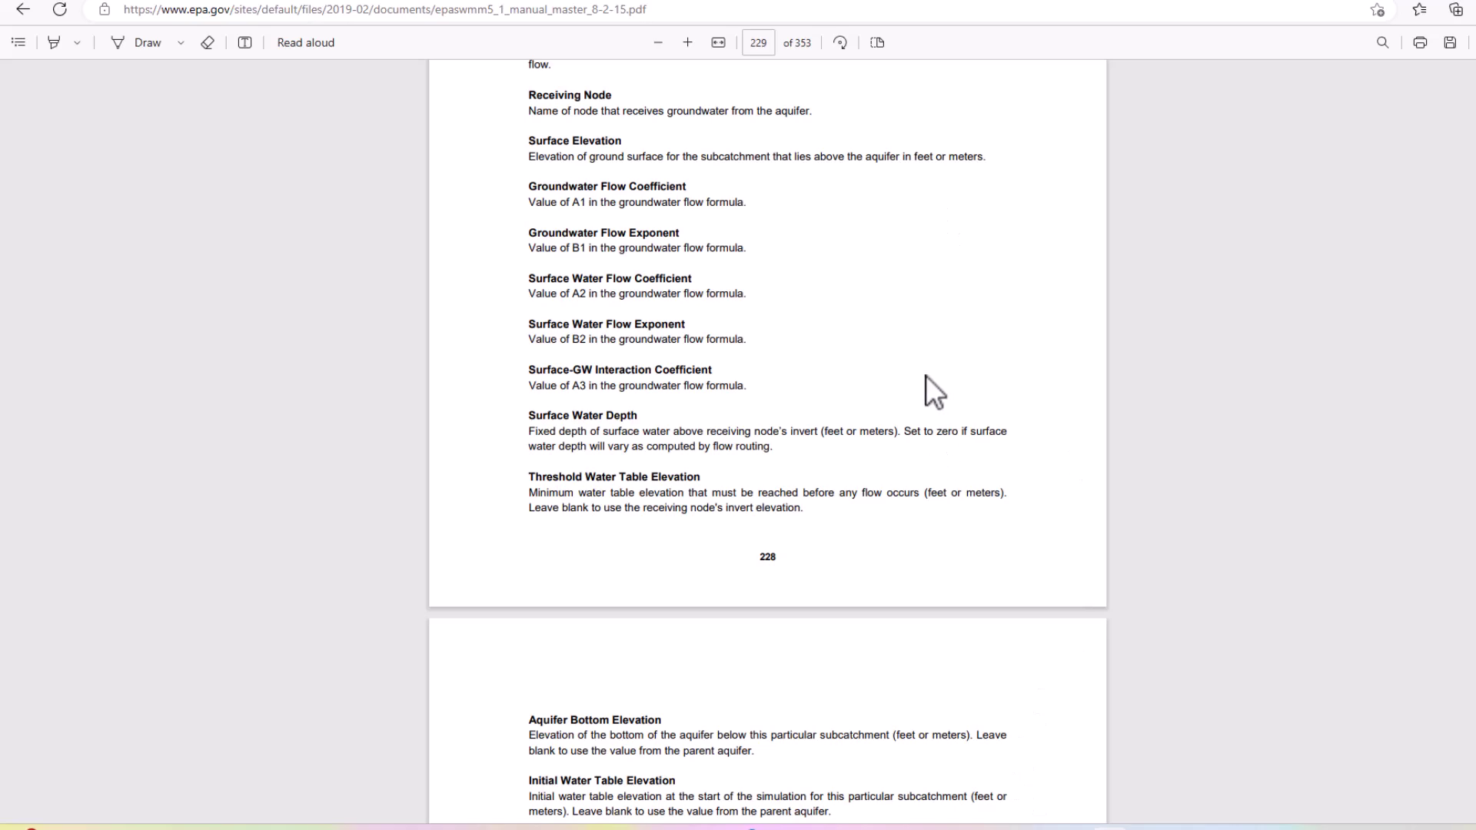
scroll(923, 373, down, 12)
scroll(919, 366, down, 2)
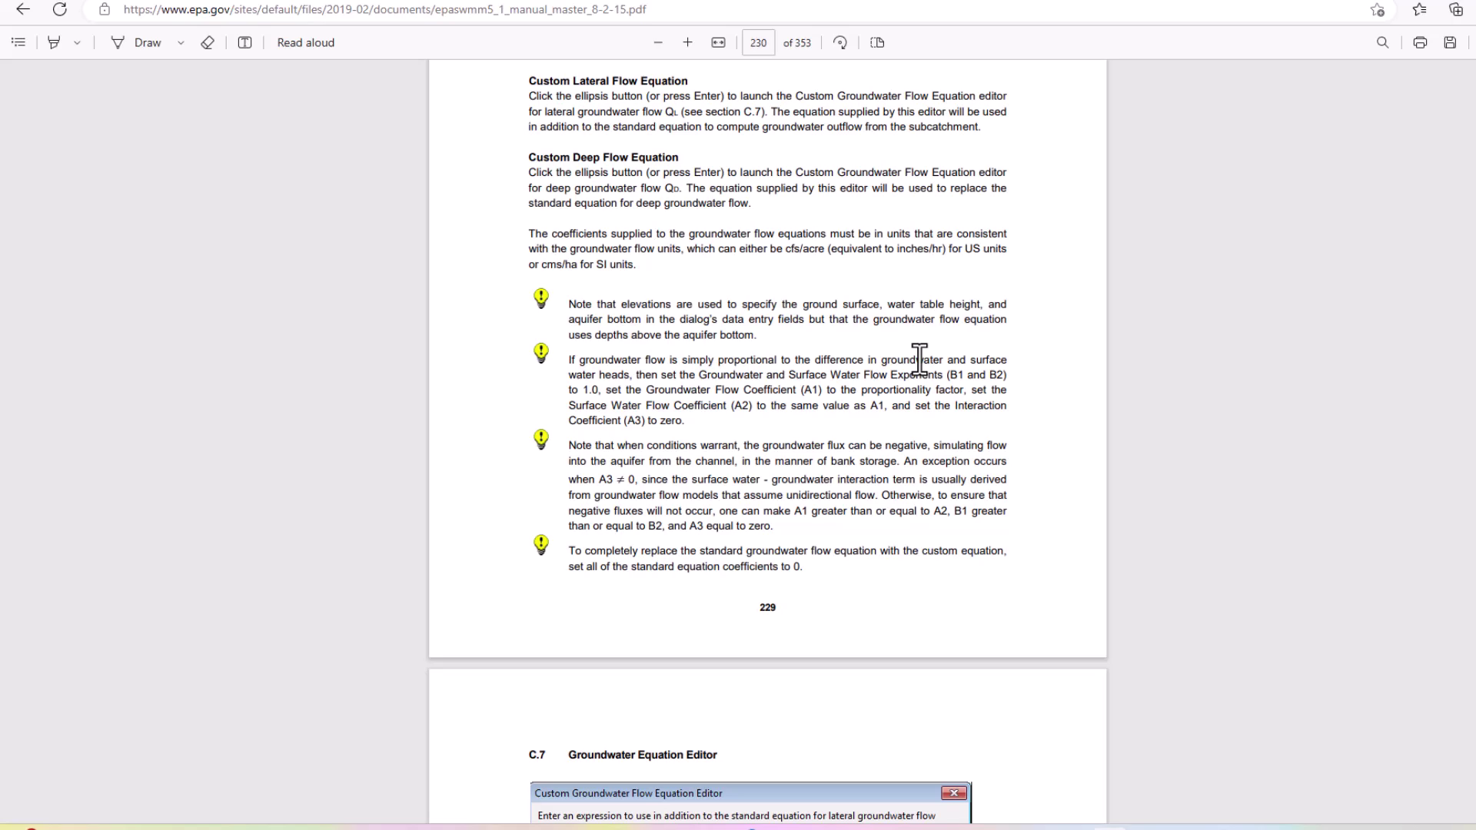
scroll(920, 359, down, 10)
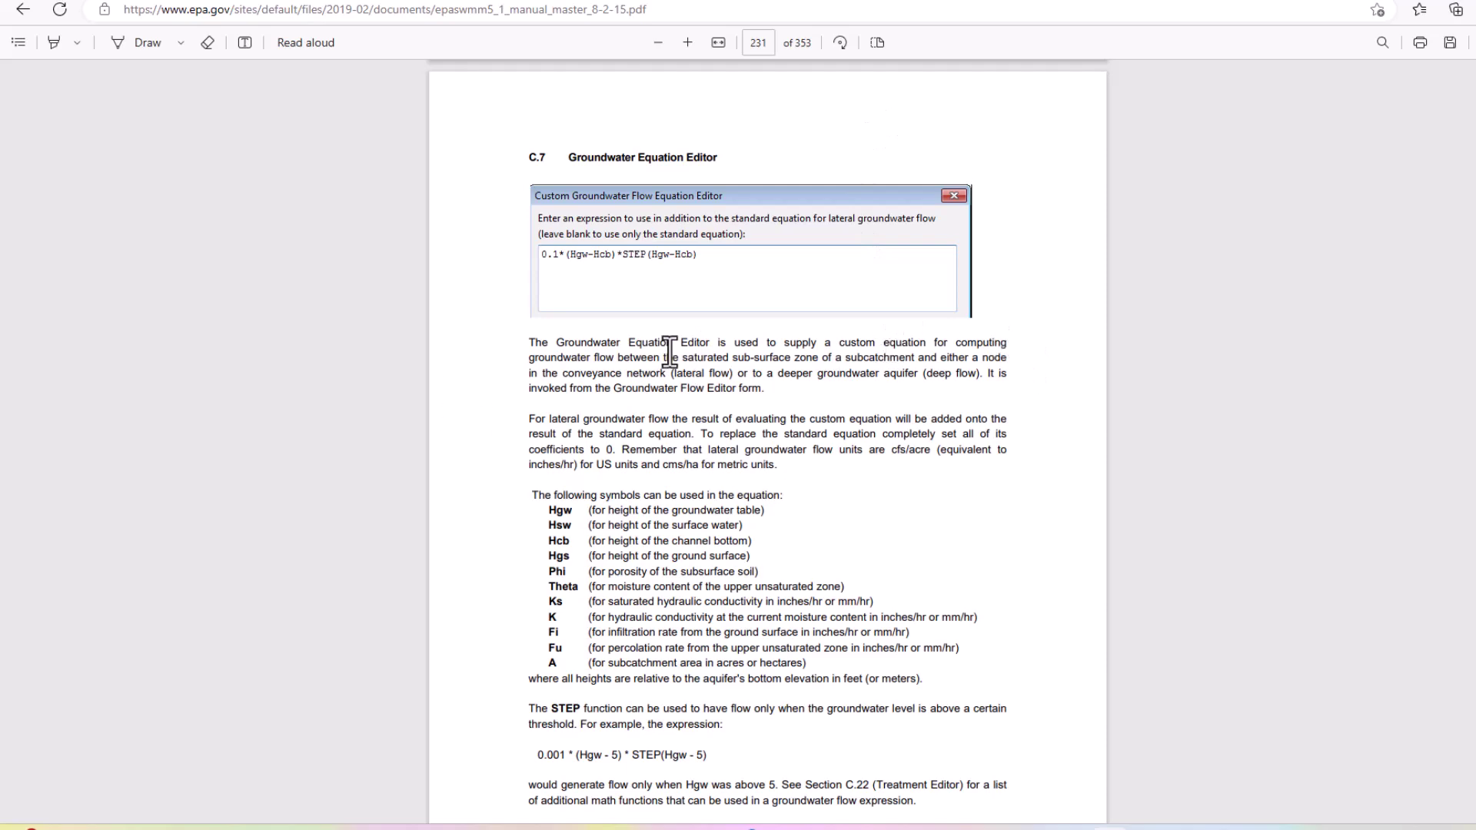
scroll(670, 352, down, 6)
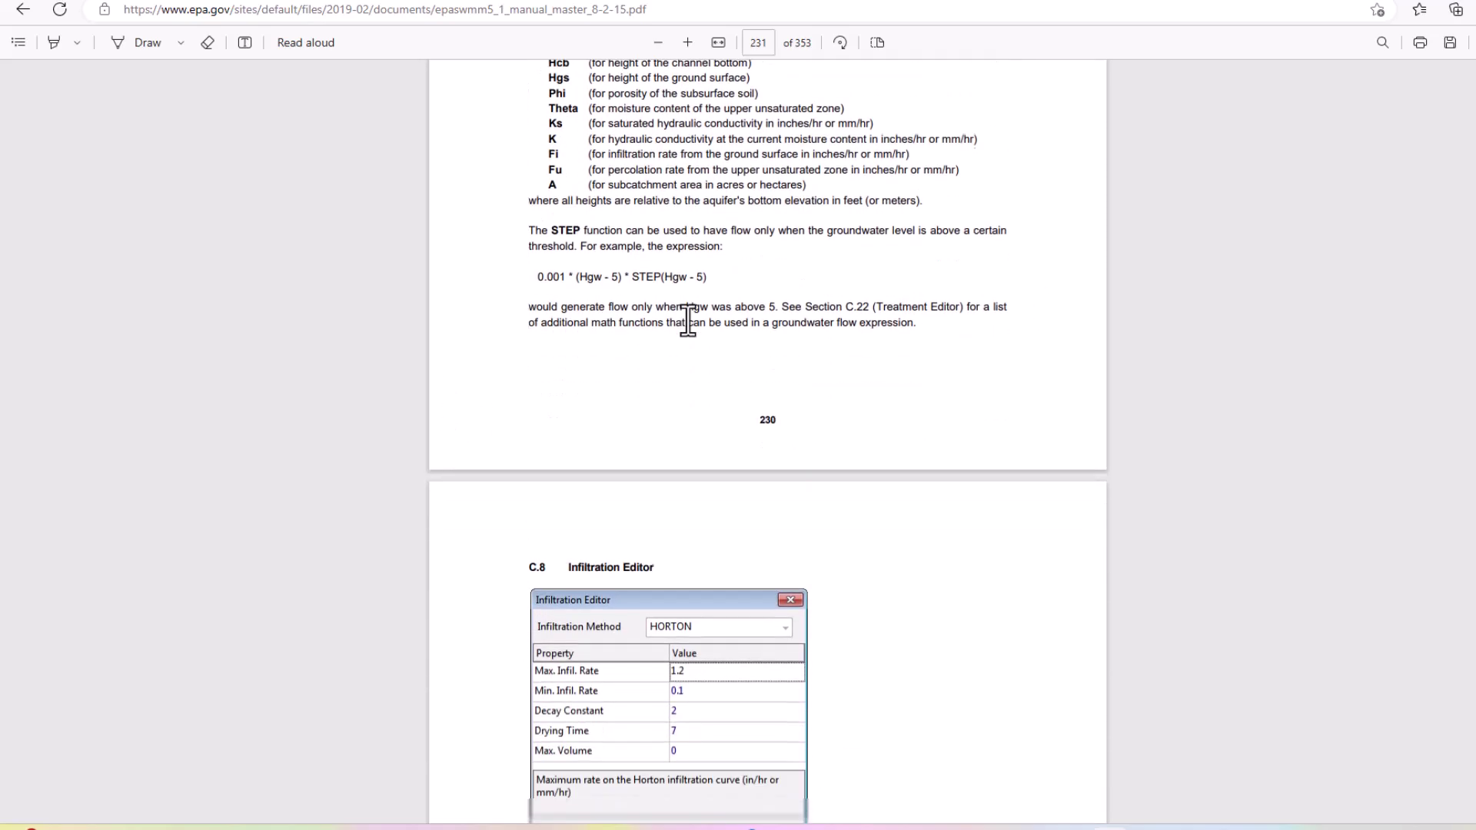
- Review section C.8 on the Infiltration Editor, examining the Horton infiltration parameters and their representative soil values
scroll(730, 307, down, 2)
scroll(781, 275, down, 3)
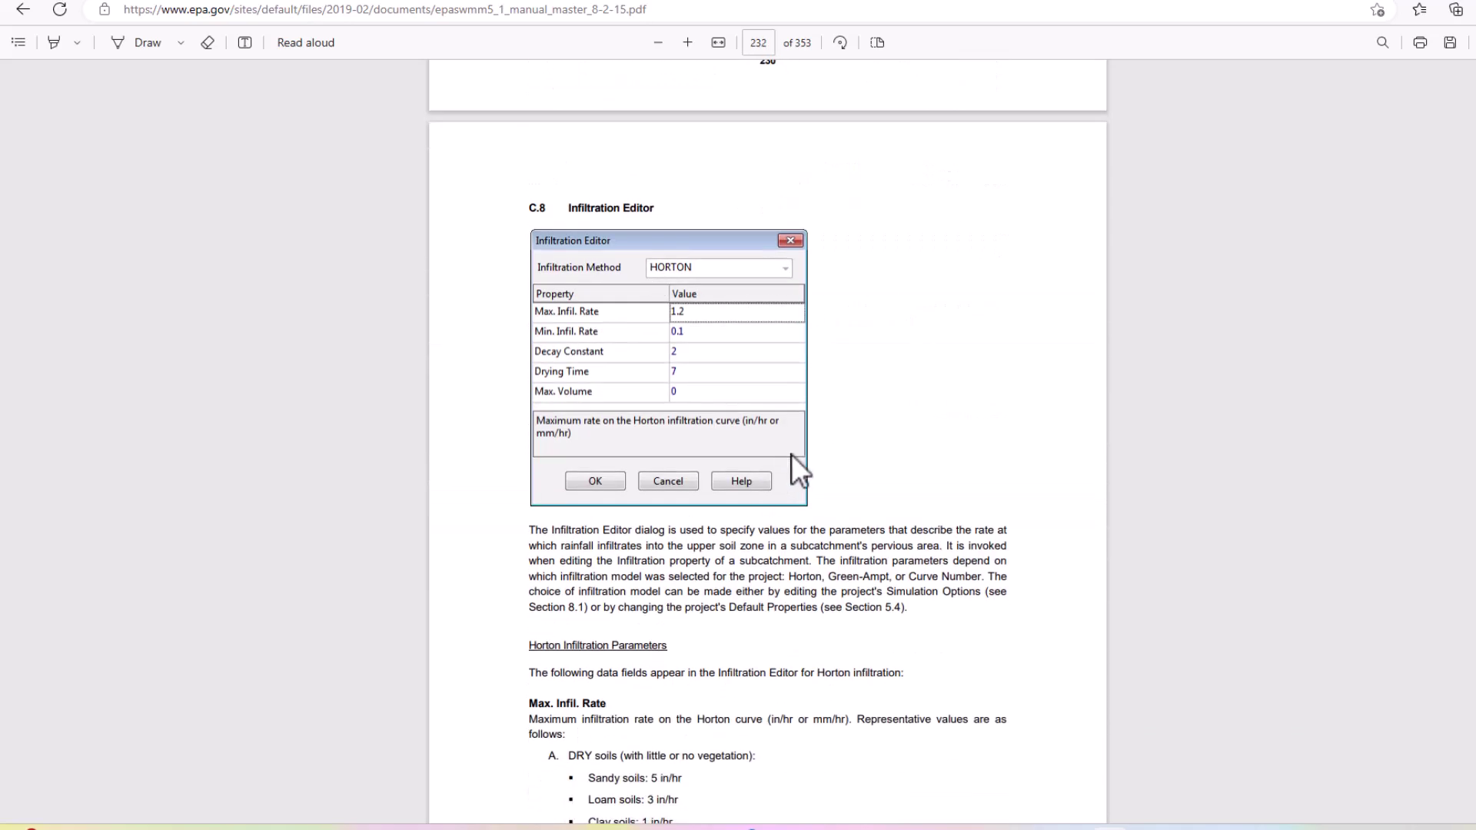
scroll(821, 459, down, 4)
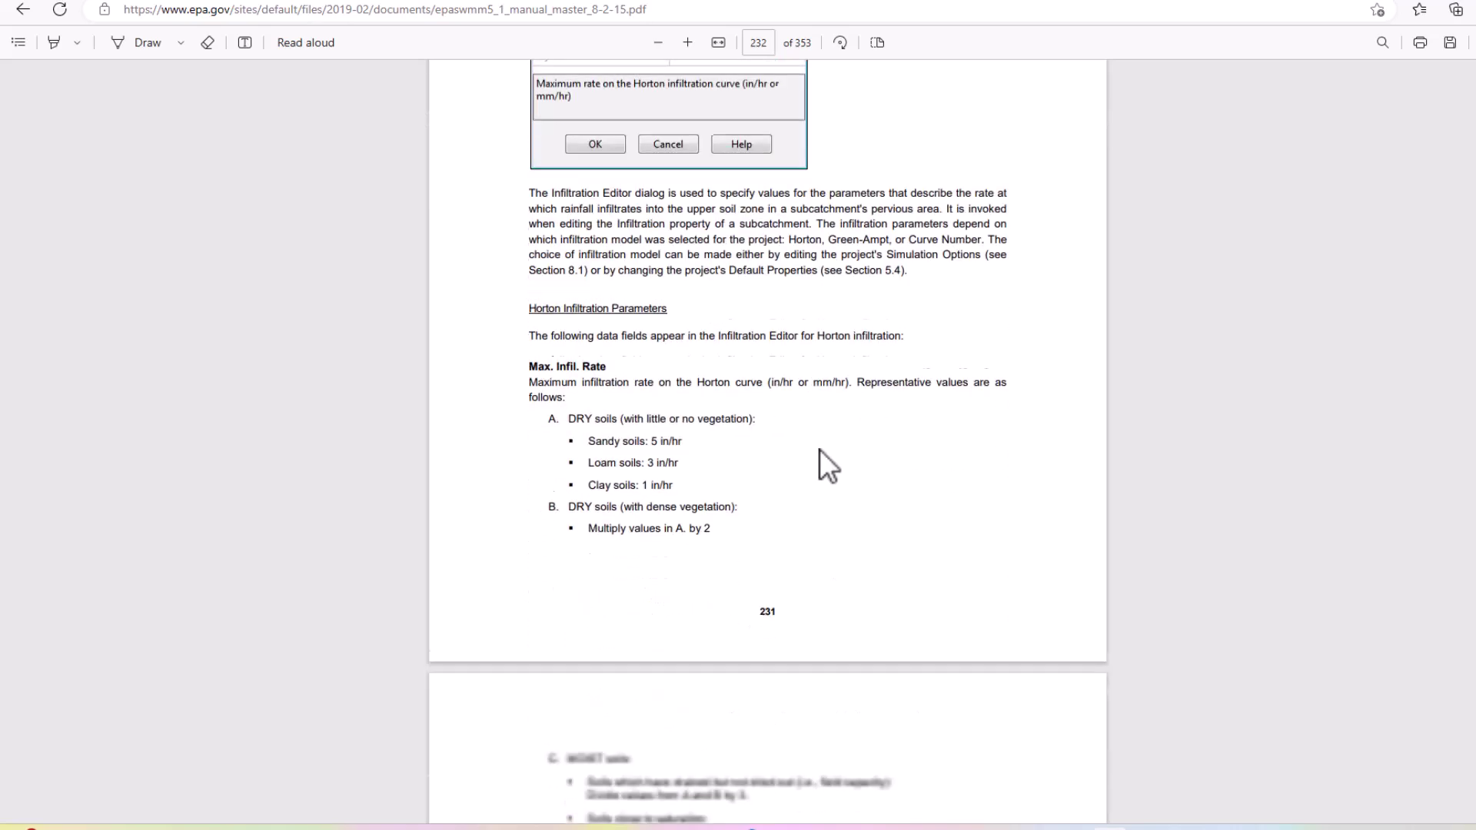
scroll(820, 449, up, 2)
scroll(818, 445, down, 1)
scroll(818, 445, down, 6)
scroll(815, 441, up, 11)
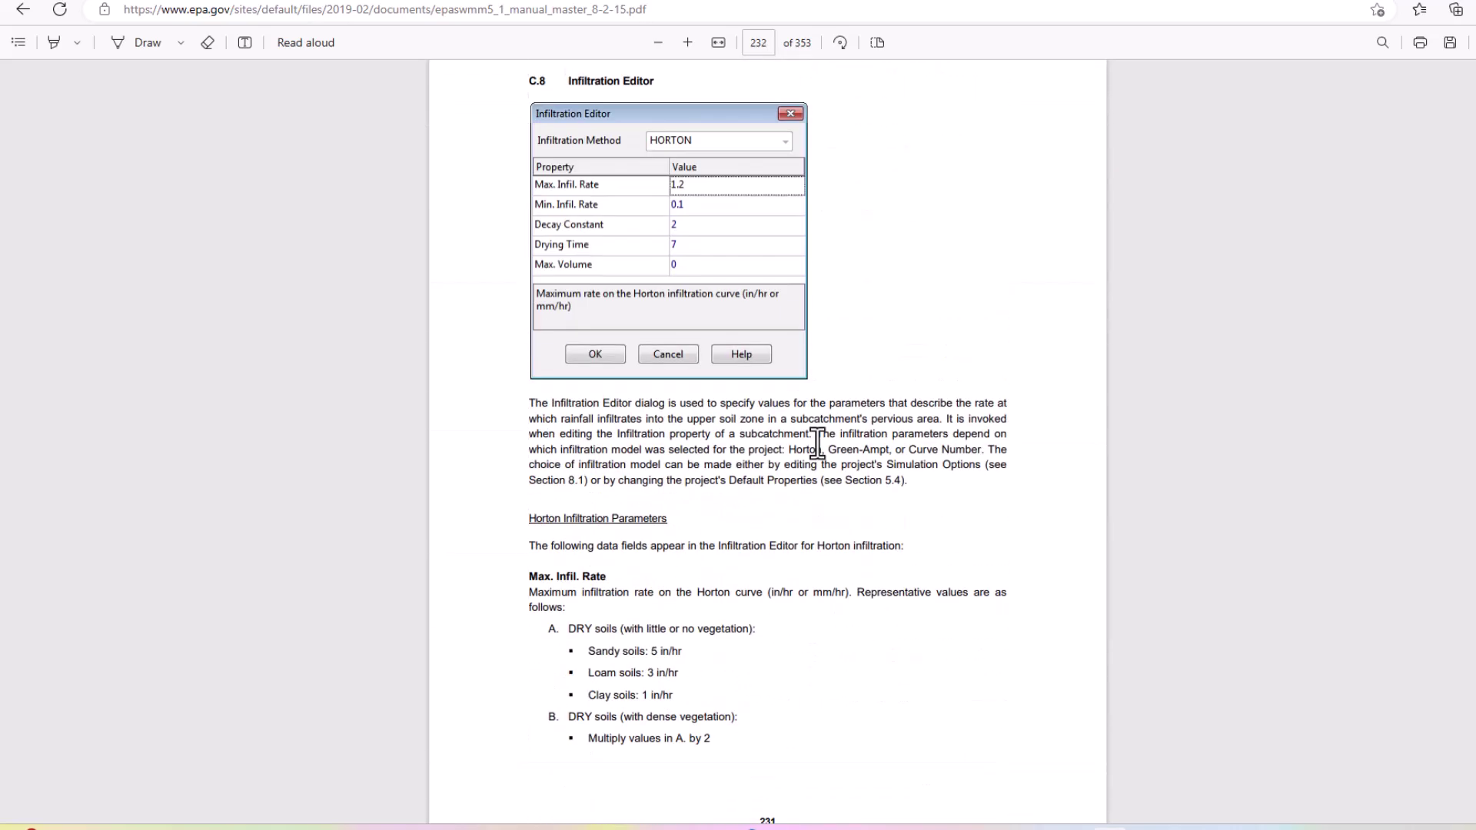
scroll(906, 405, down, 10)
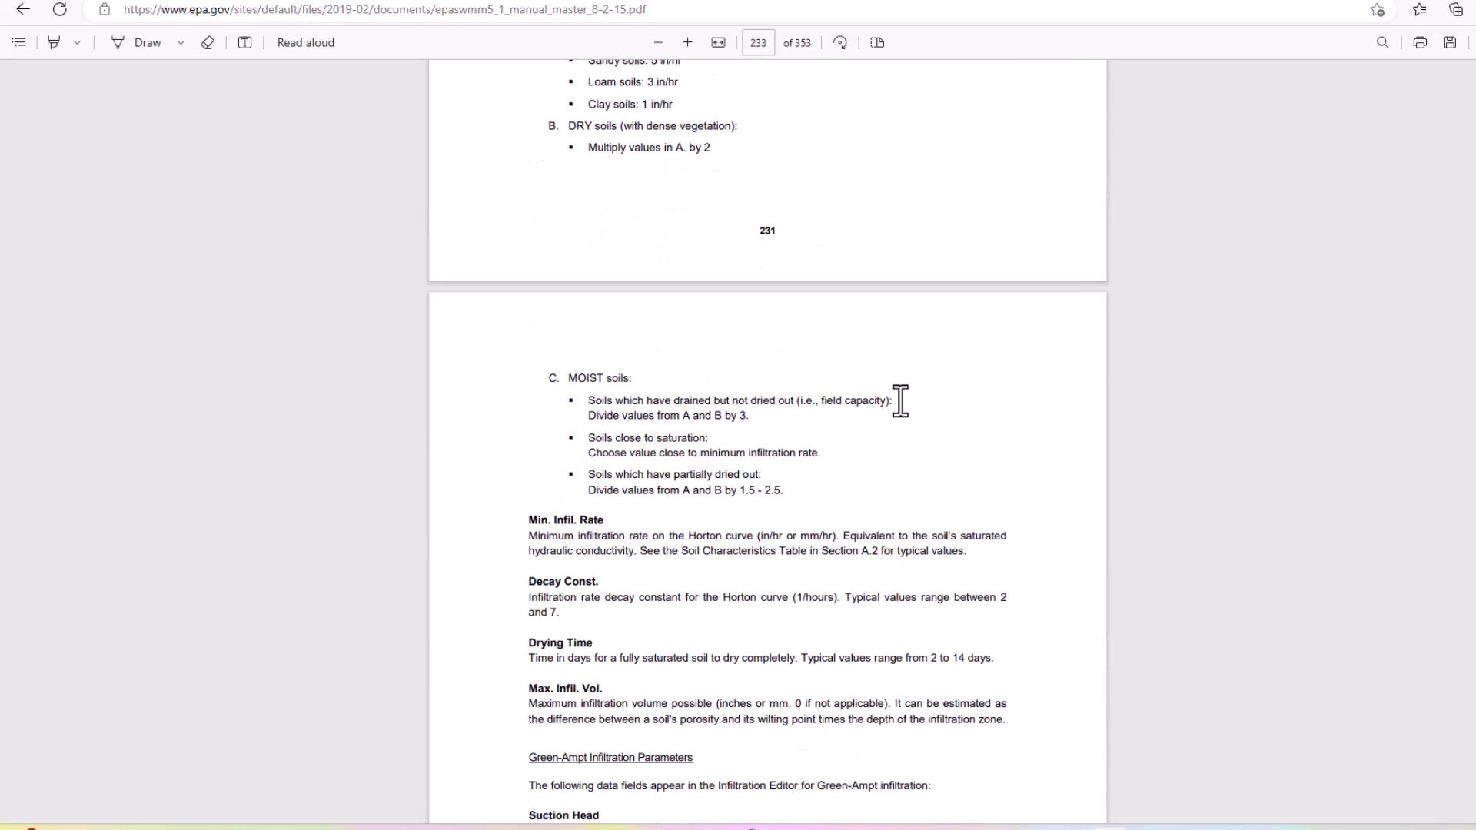
- Examine the Green-Ampt and Curve Number infiltration parameter descriptions in the manual
scroll(883, 389, down, 4)
scroll(852, 373, down, 8)
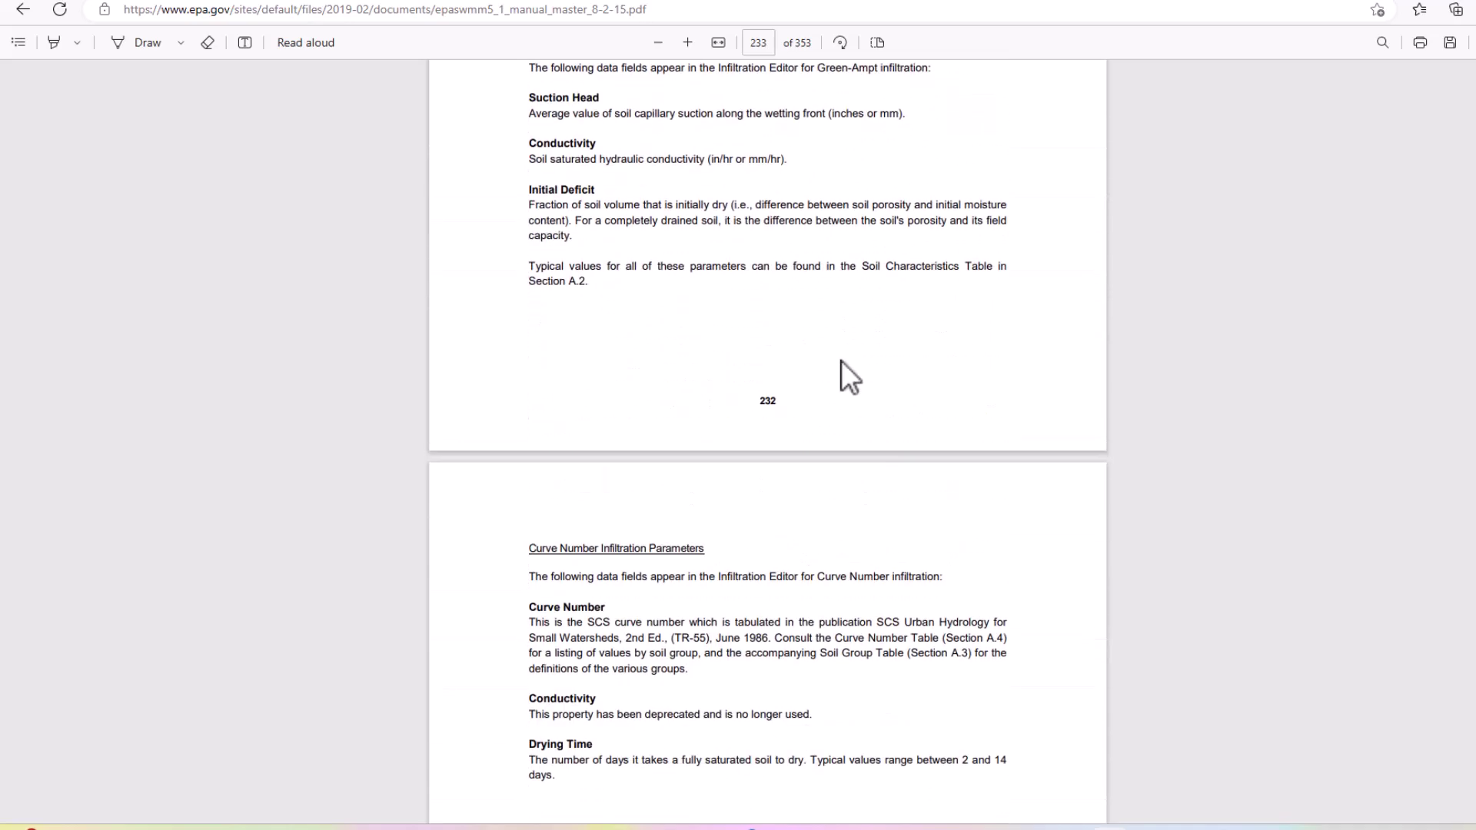
scroll(841, 370, up, 5)
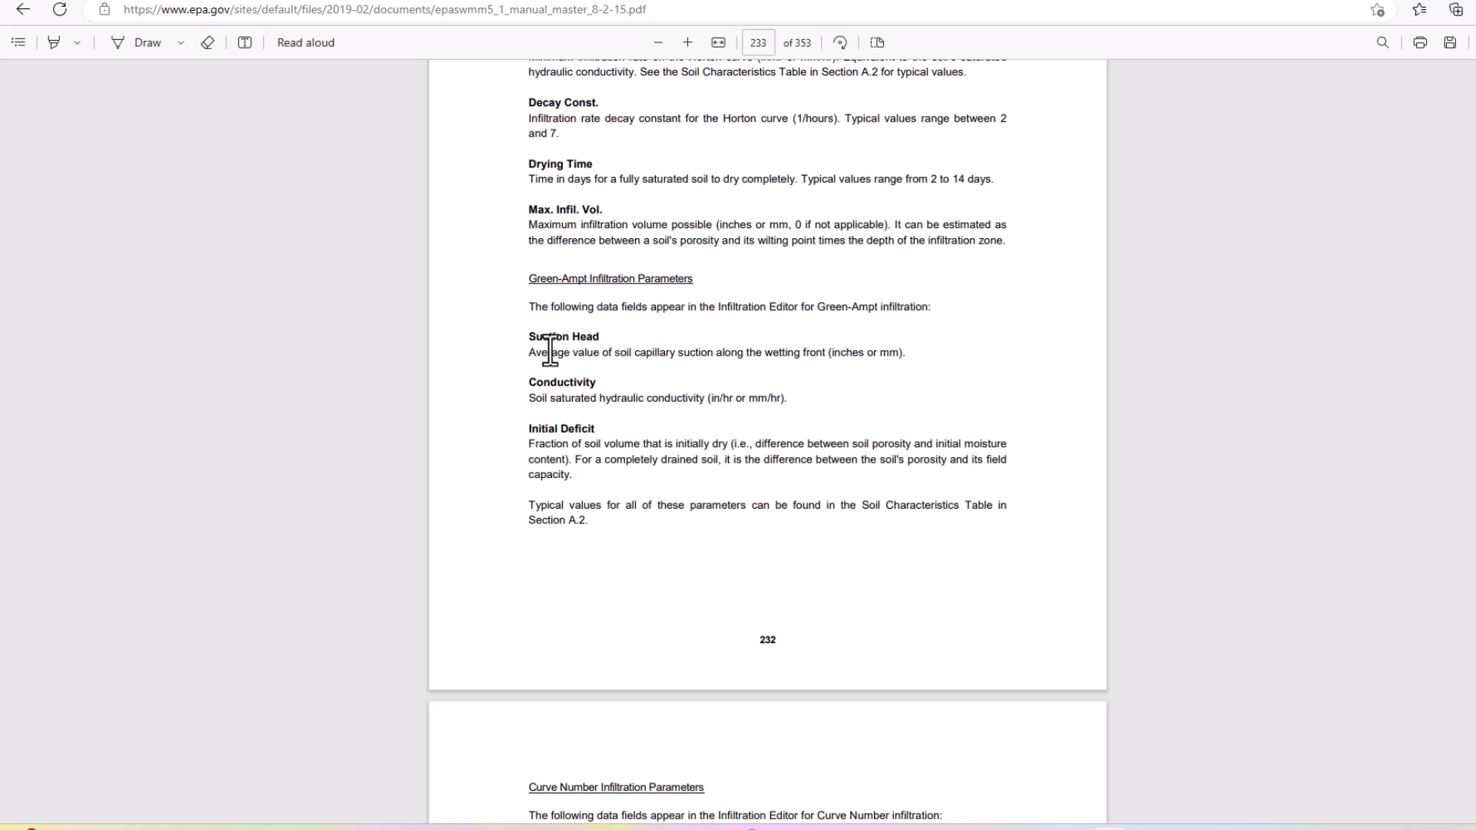
scroll(713, 478, up, 5)
scroll(649, 415, down, 15)
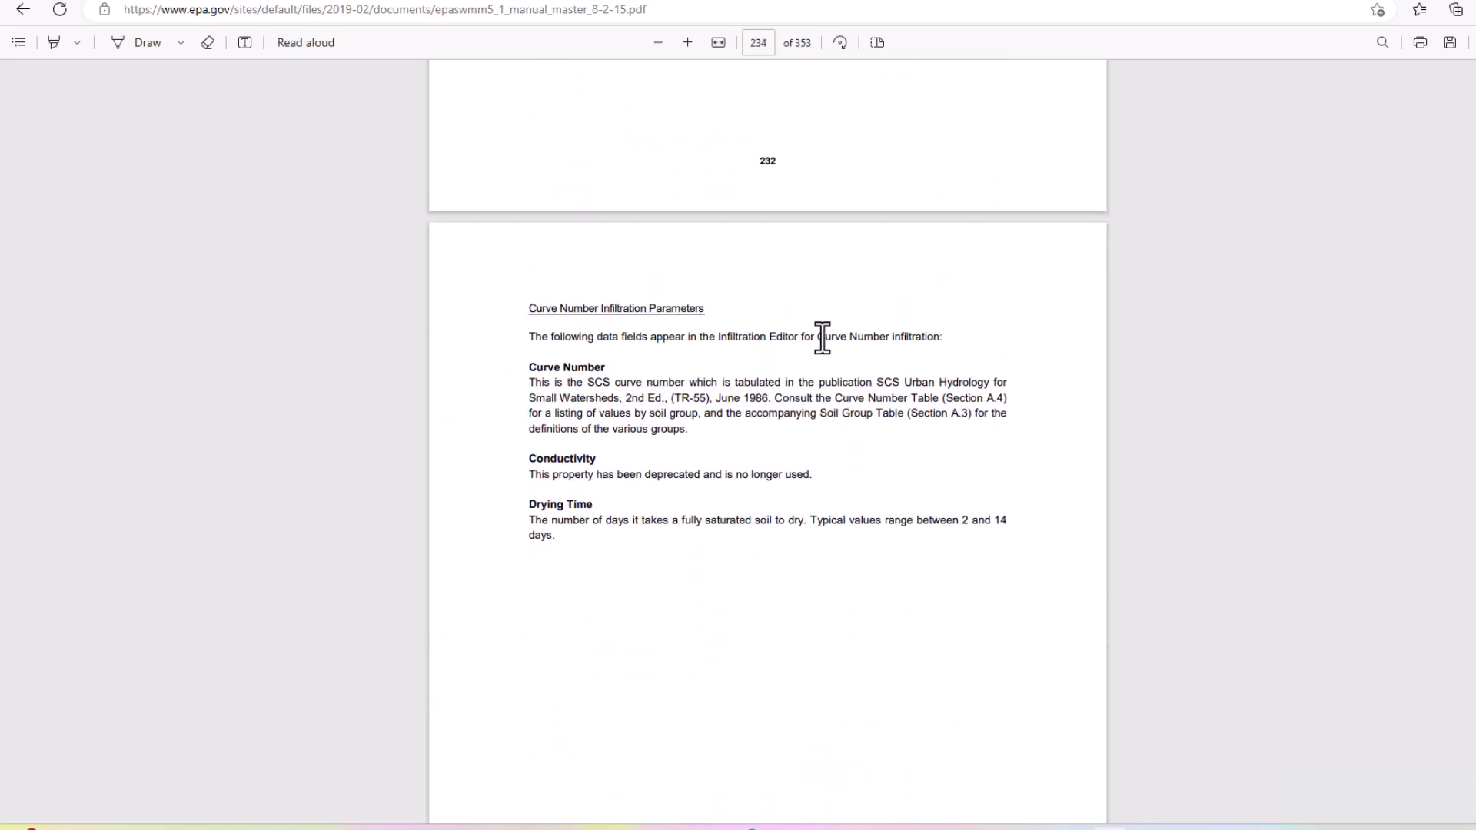
- Return to section C.6 of the manual to review the Groundwater Flow Editor example
scroll(823, 333, up, 20)
scroll(807, 428, up, 20)
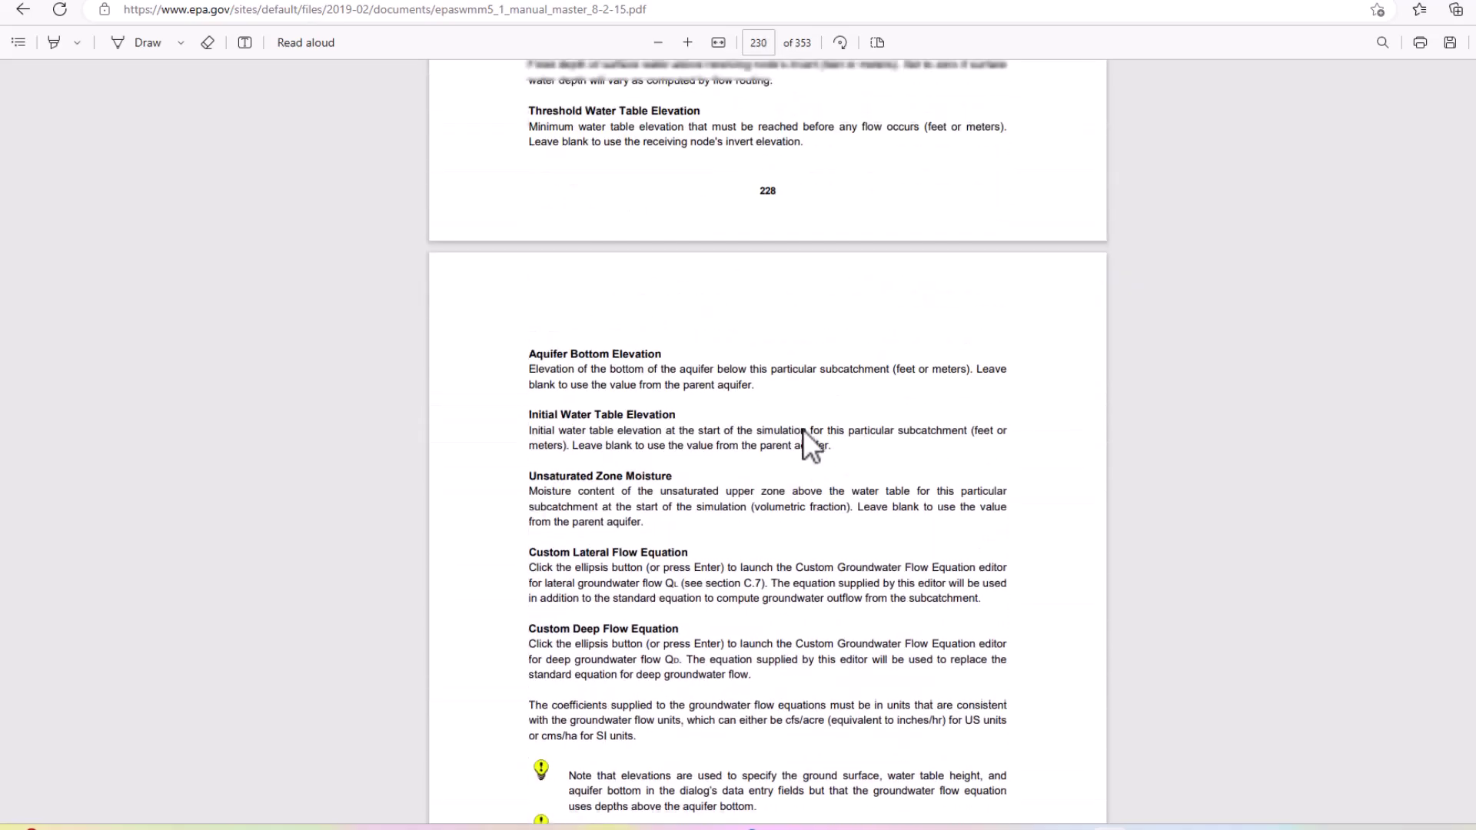
scroll(801, 426, up, 20)
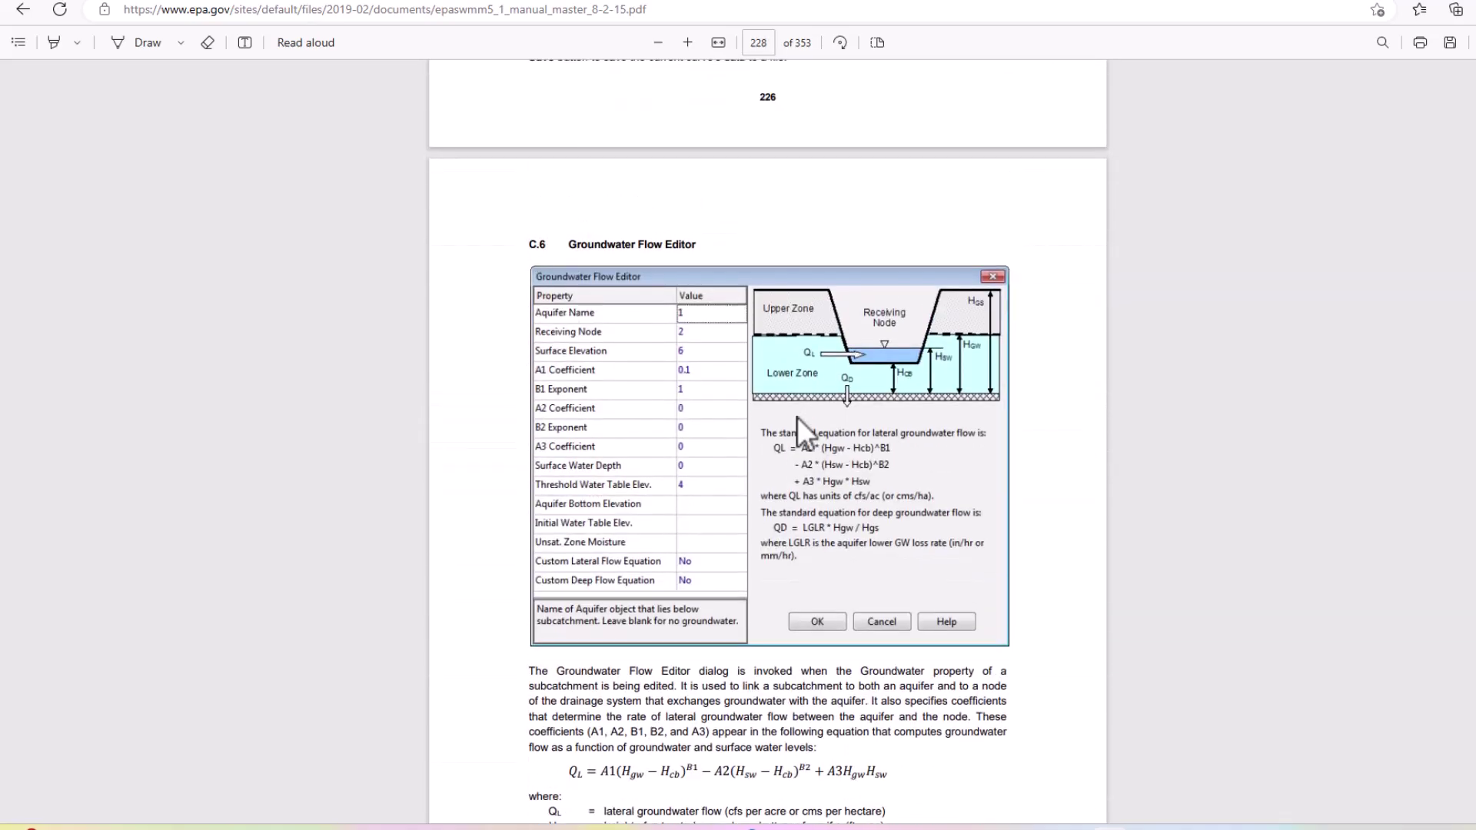
scroll(800, 437, down, 15)
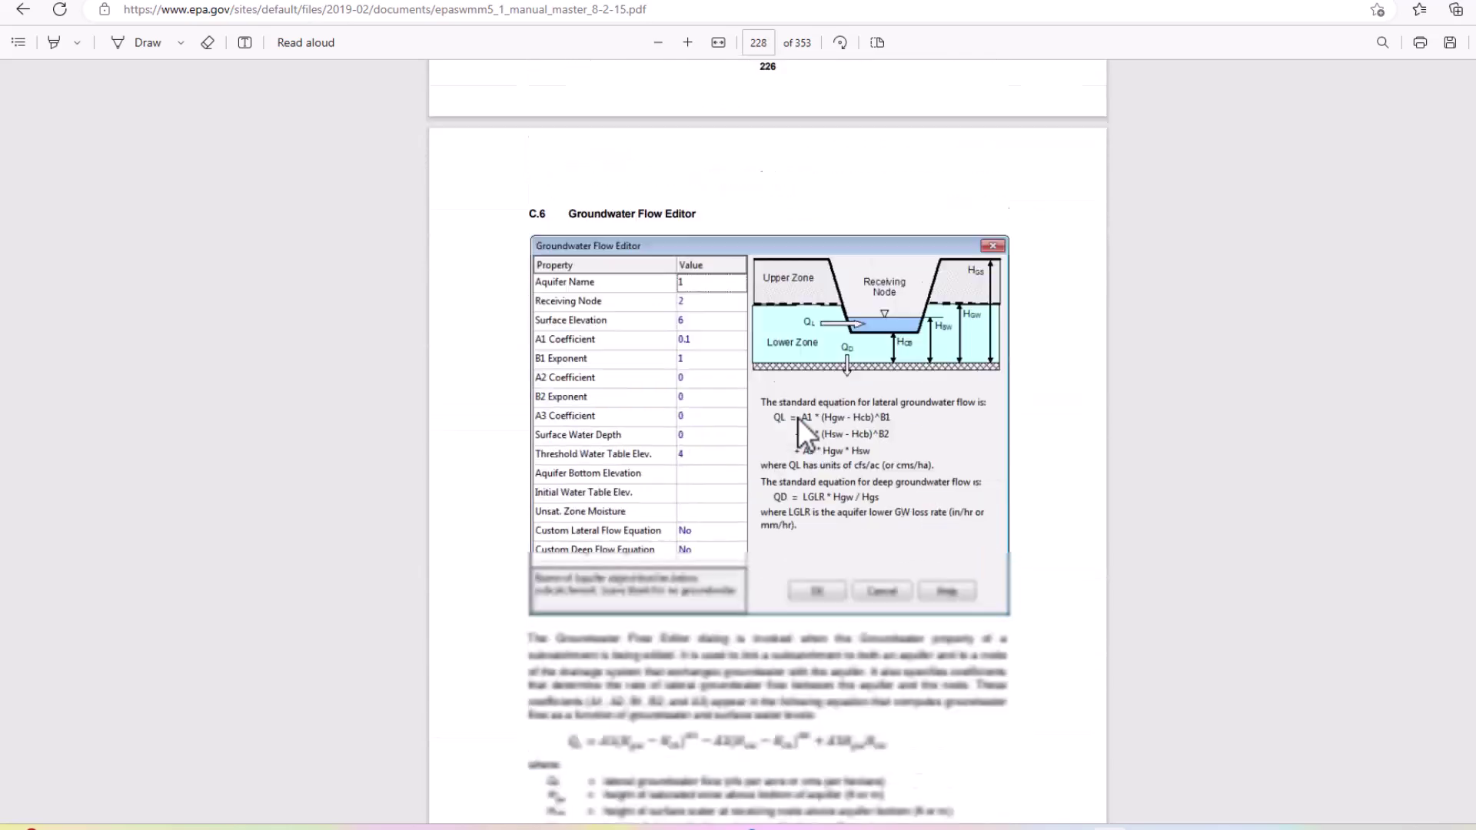
scroll(729, 432, up, 3)
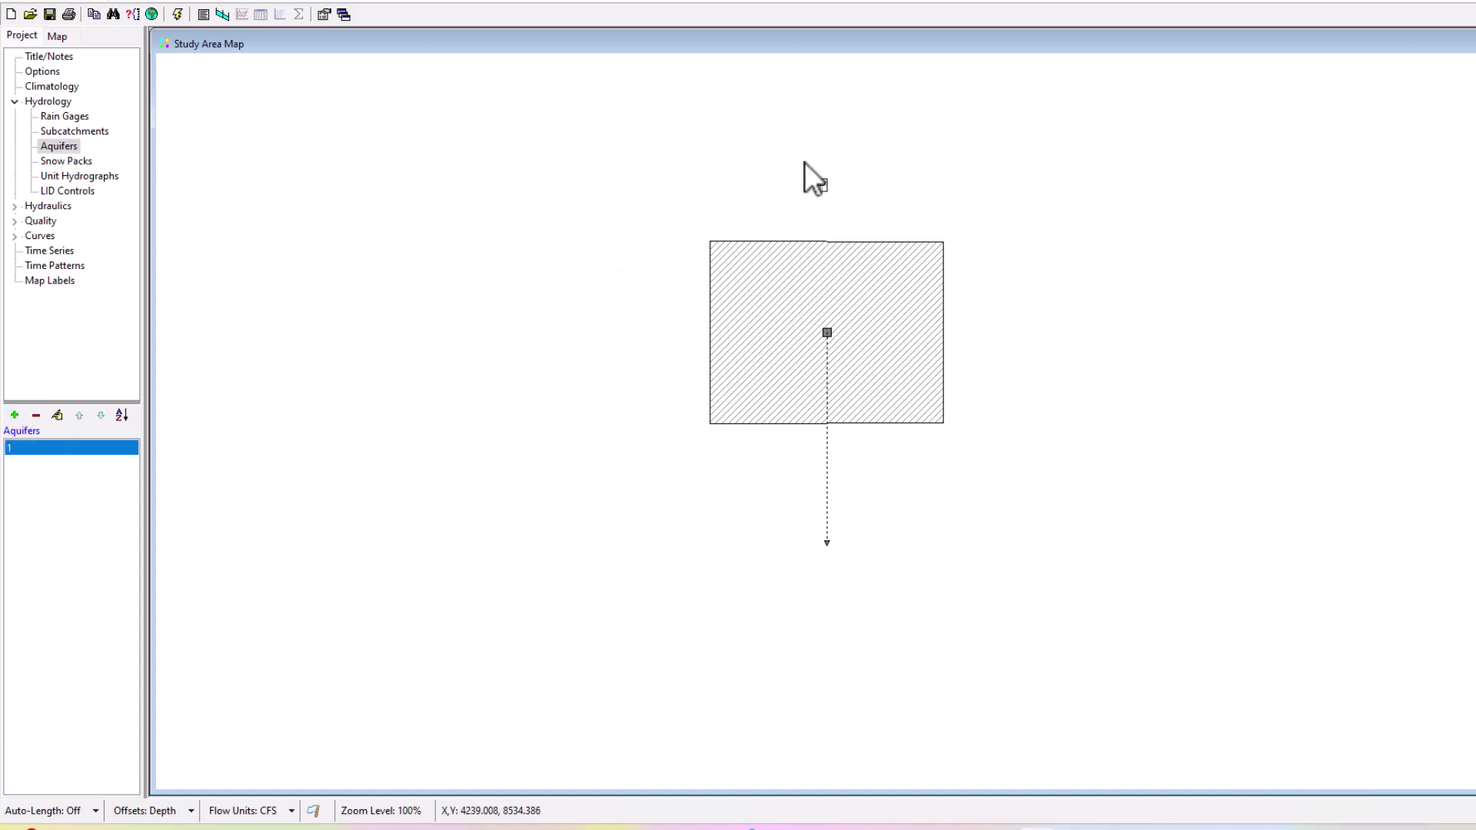
- Switch to EPA SWMM, open aquifer 1 for editing and examine its properties from Porosity through Tension Slope
click(821, 184)
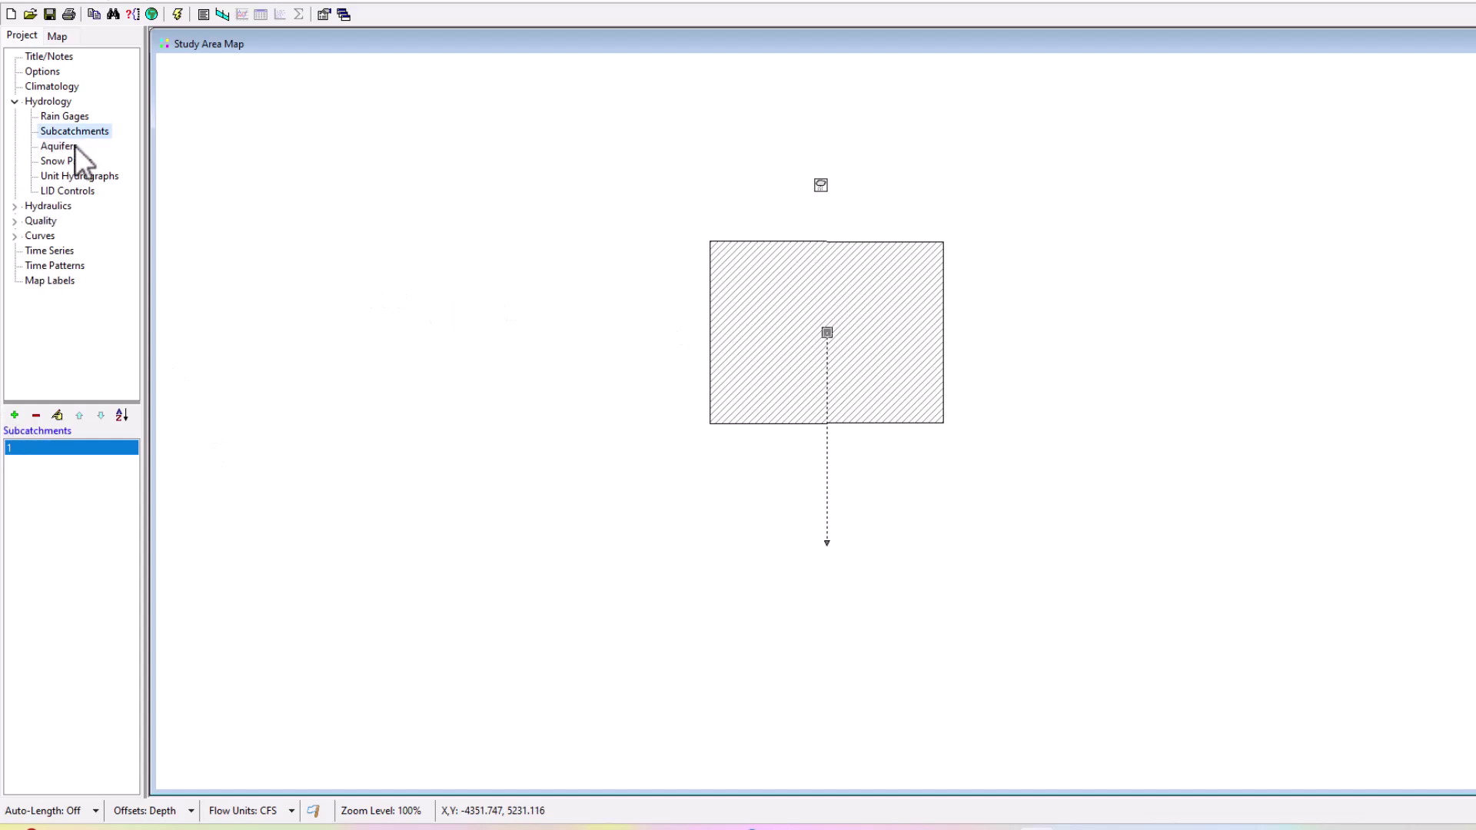
double_click(32, 450)
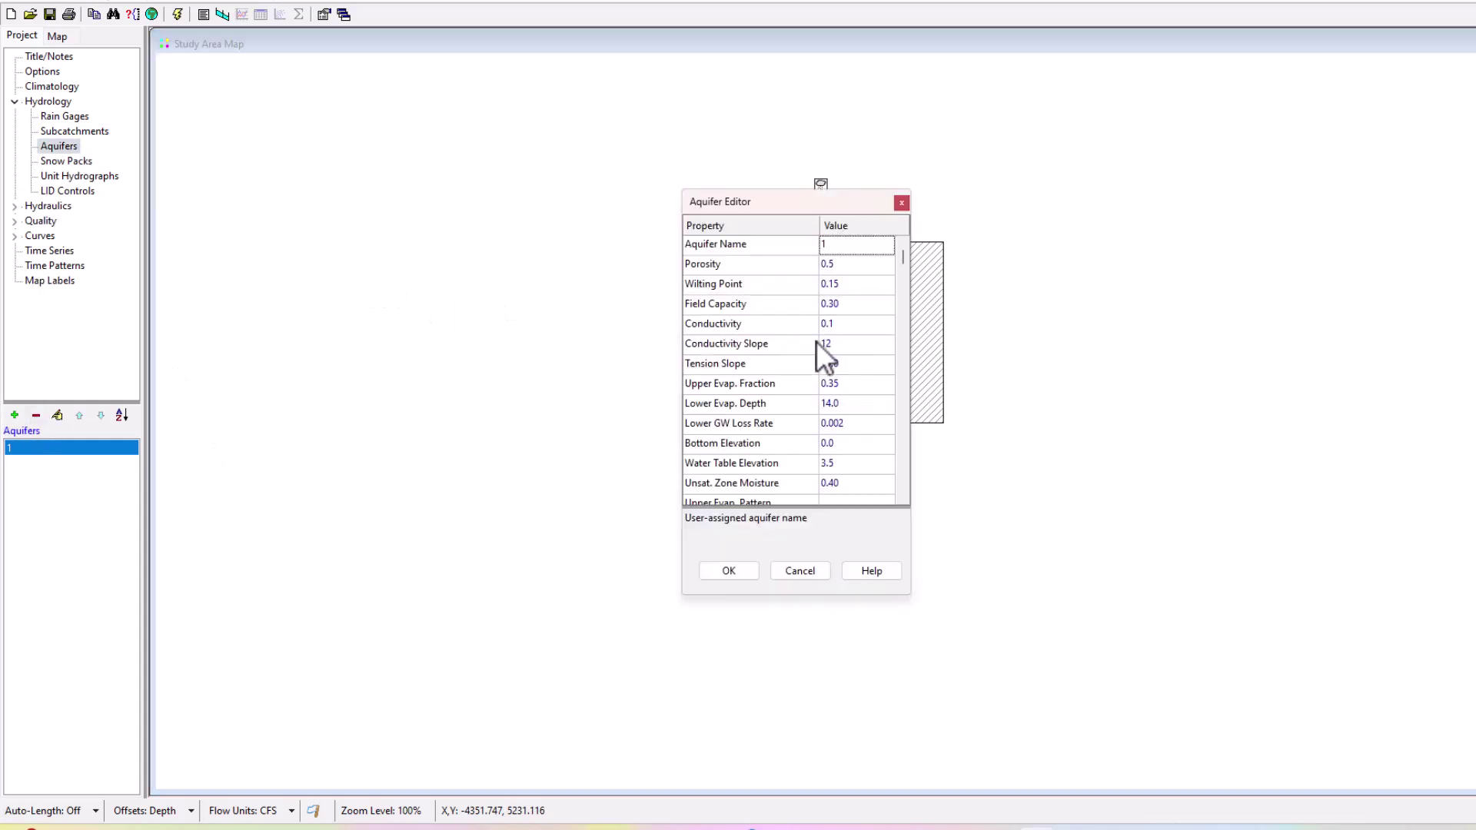
drag(904, 257, 884, 230)
click(749, 273)
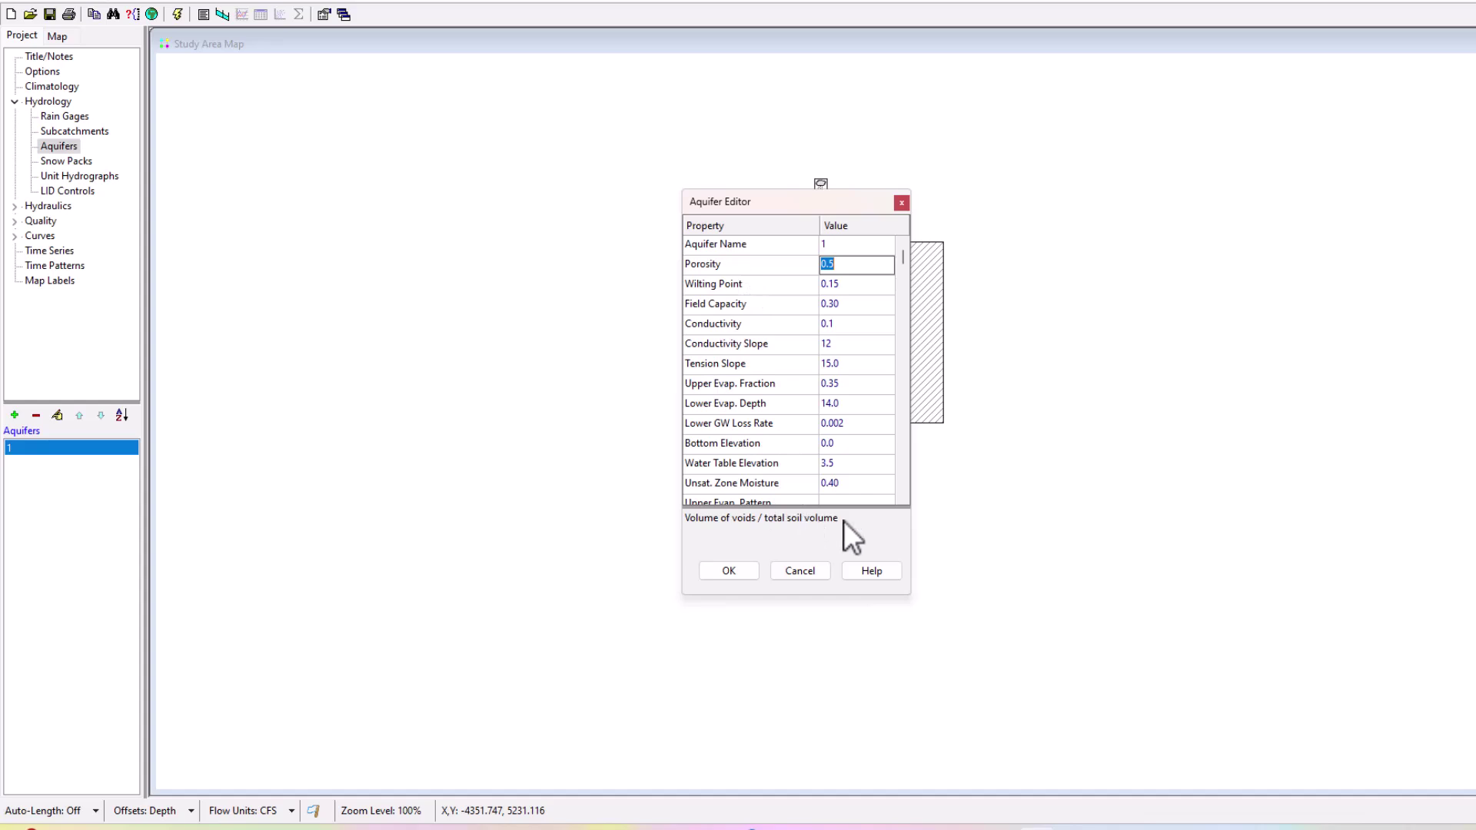
click(764, 290)
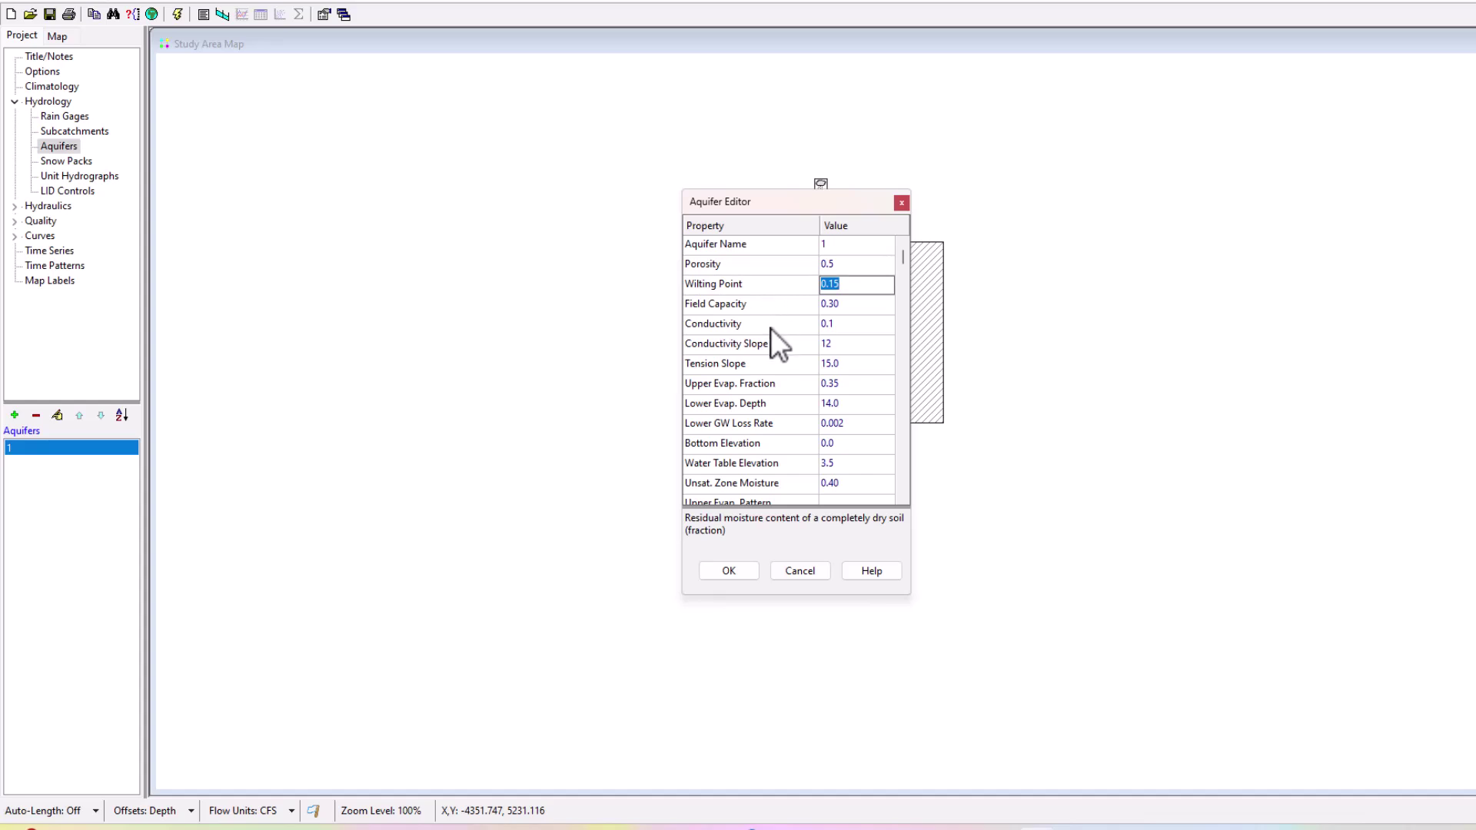
click(769, 302)
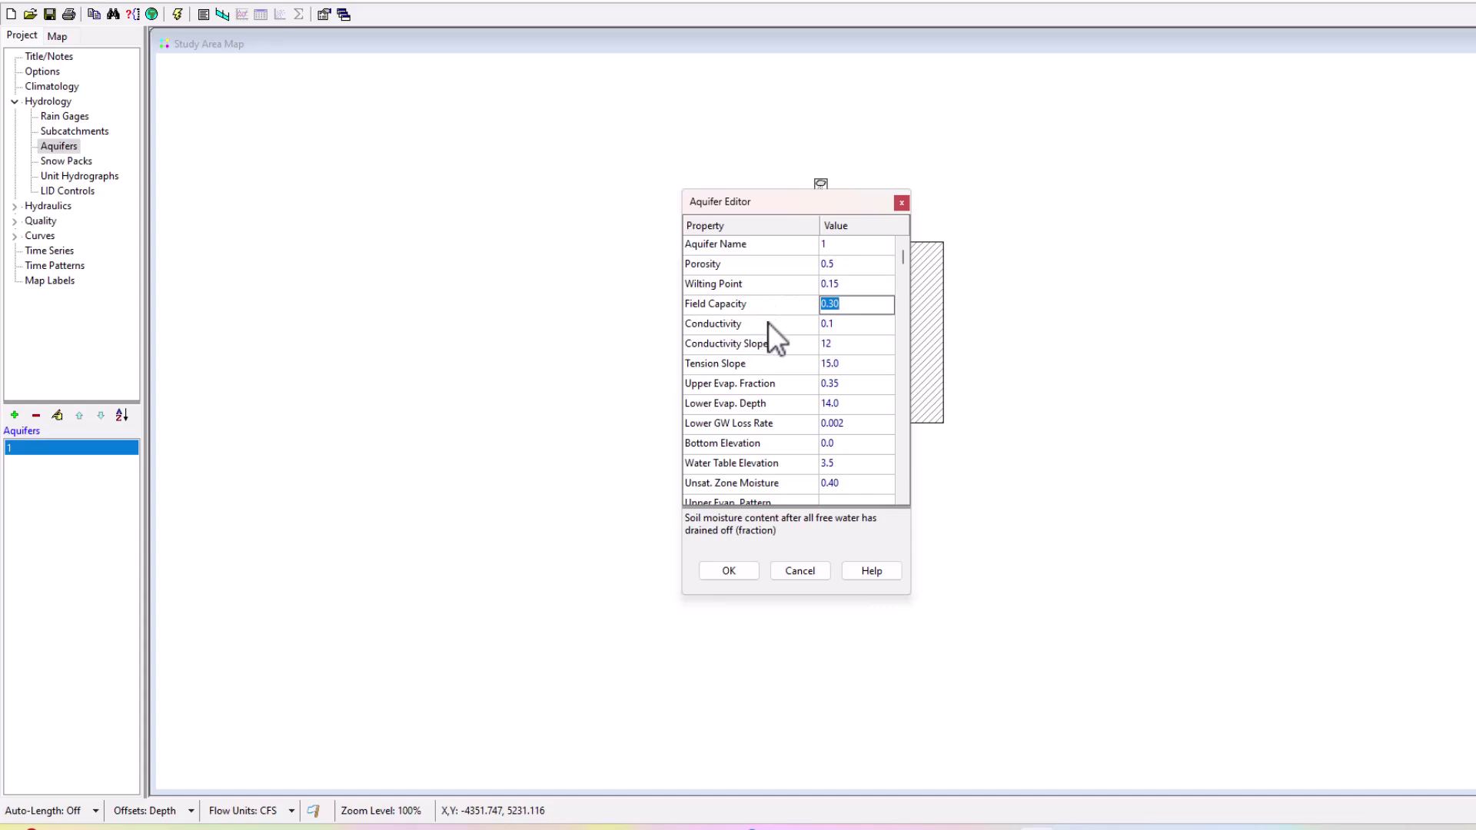
click(769, 324)
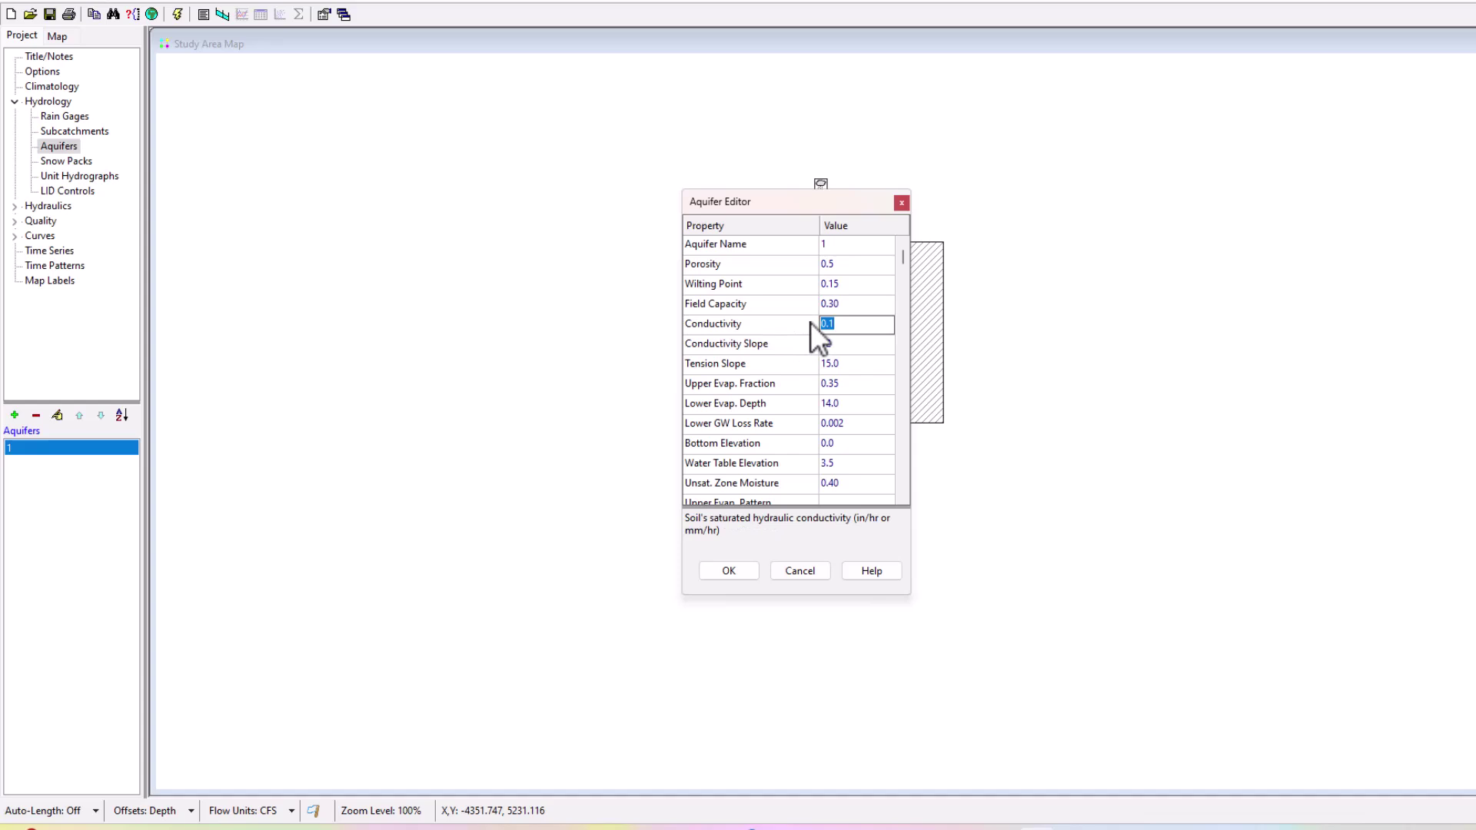
click(801, 343)
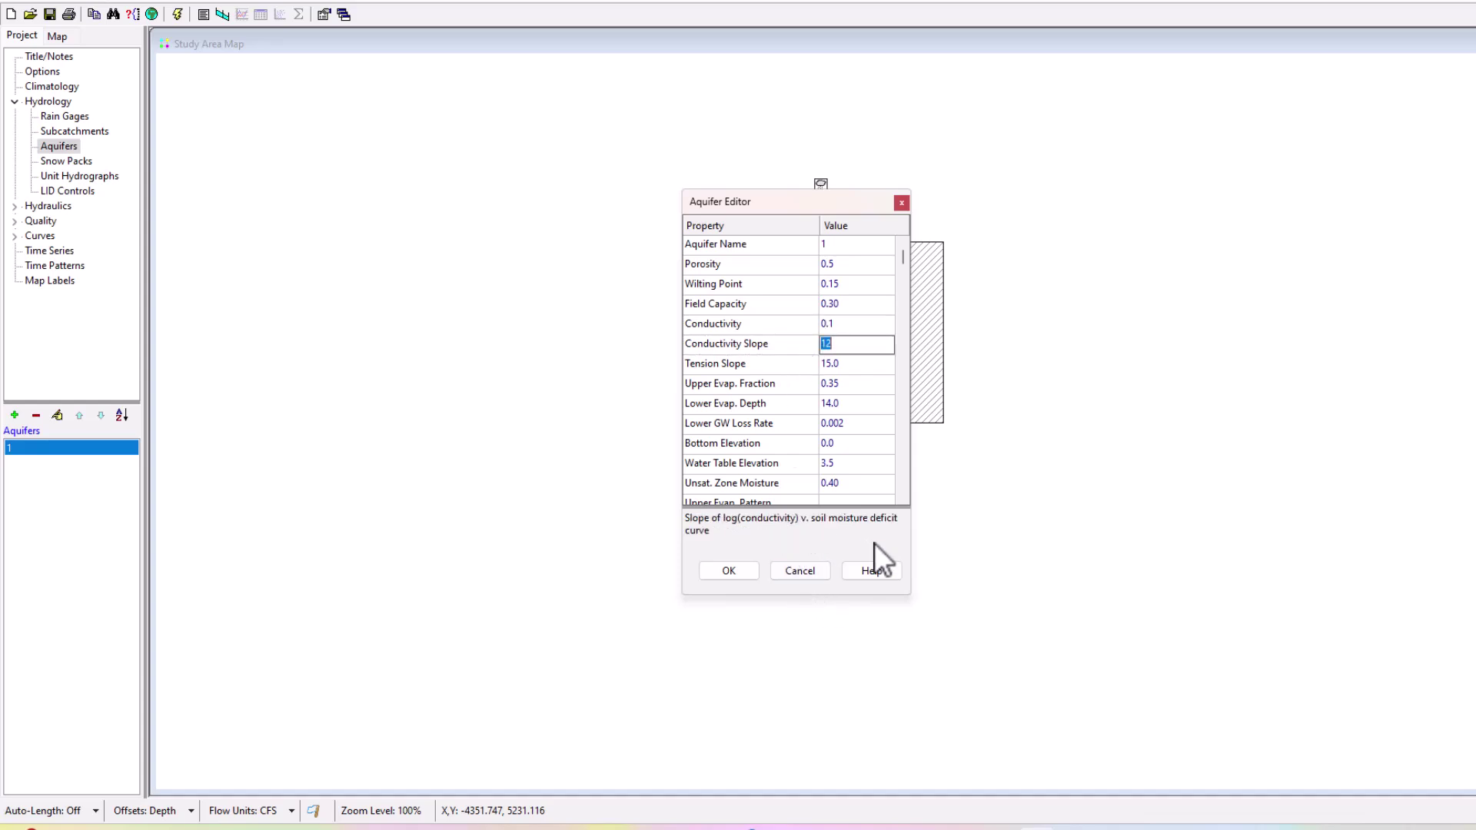
click(784, 366)
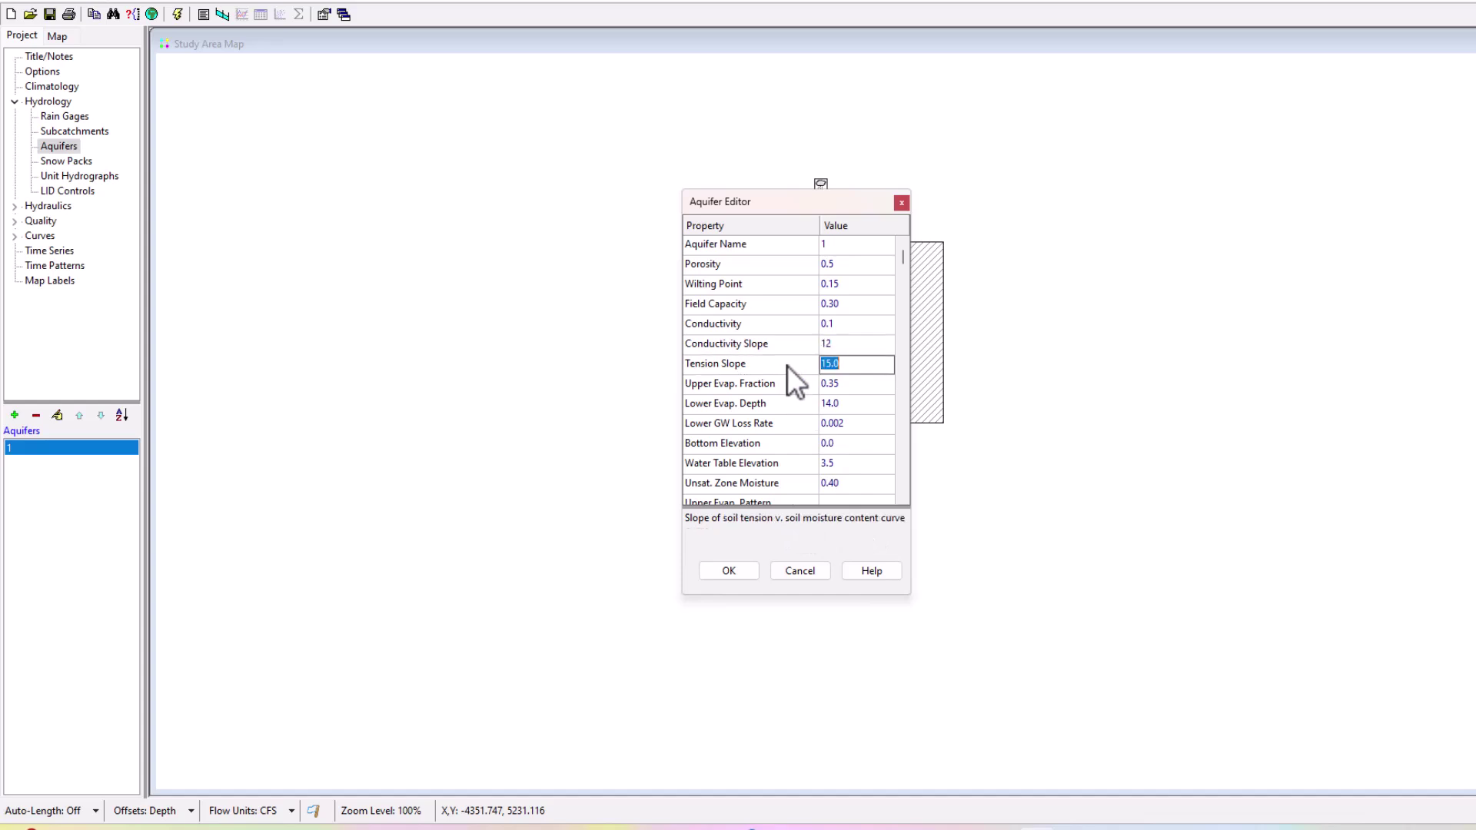
- Examine the aquifer's Lower GW Loss Rate, Water Table Elevation and Upper Evap. Pattern, and close the Aquifer Editor
scroll(787, 366, down, 2)
click(837, 363)
drag(907, 294, 902, 391)
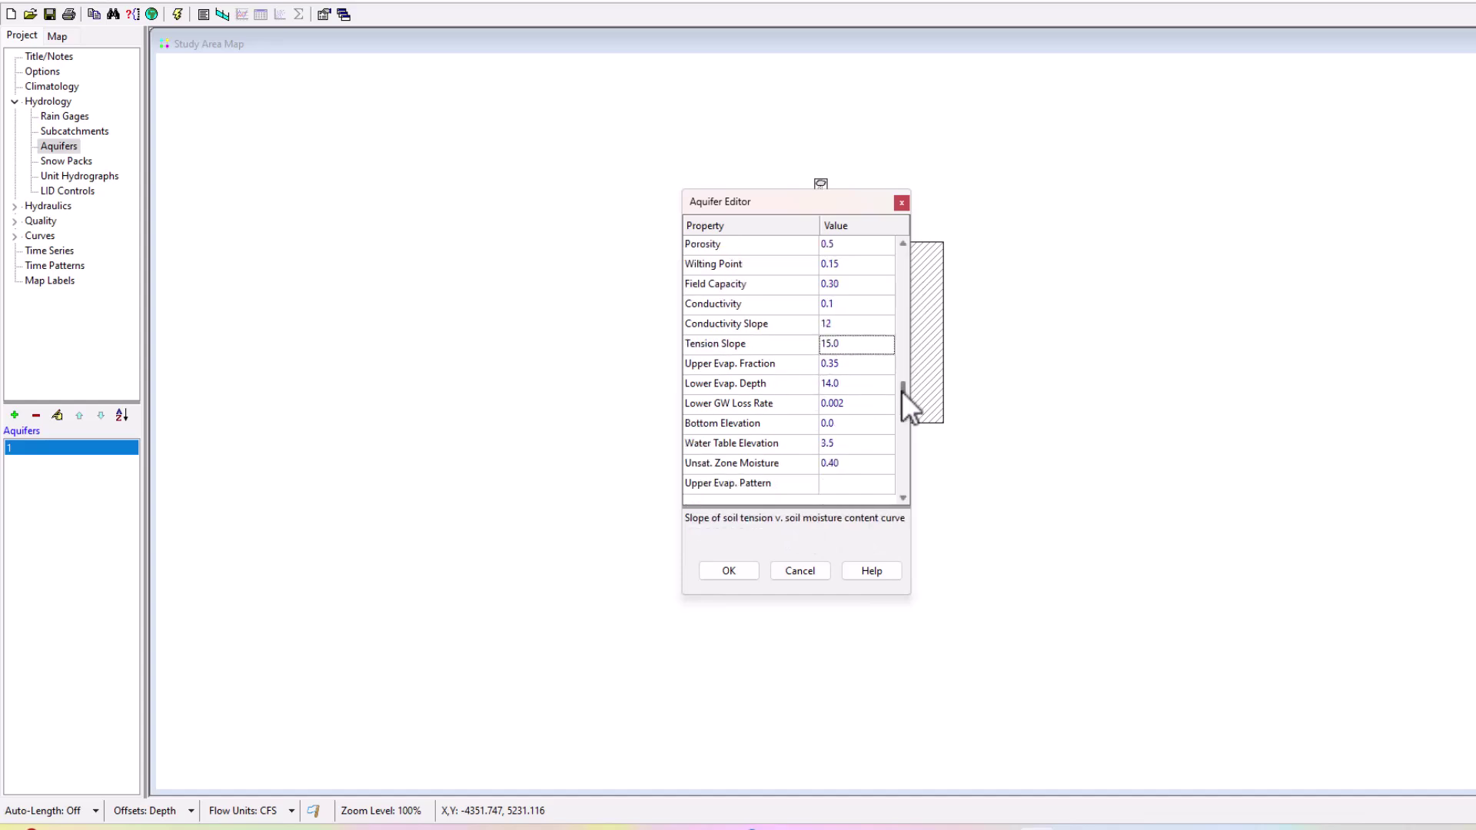
click(778, 407)
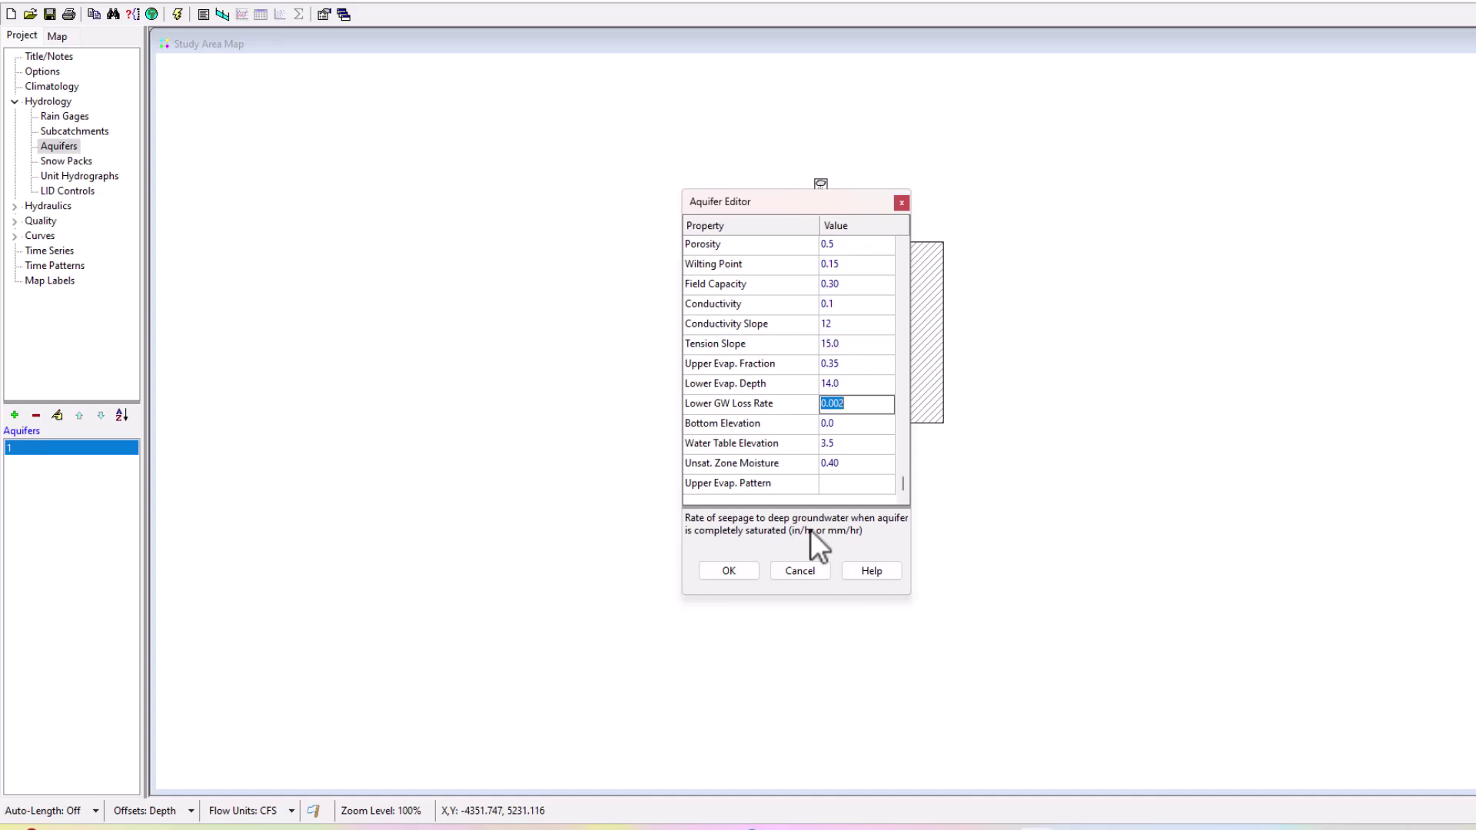
click(831, 452)
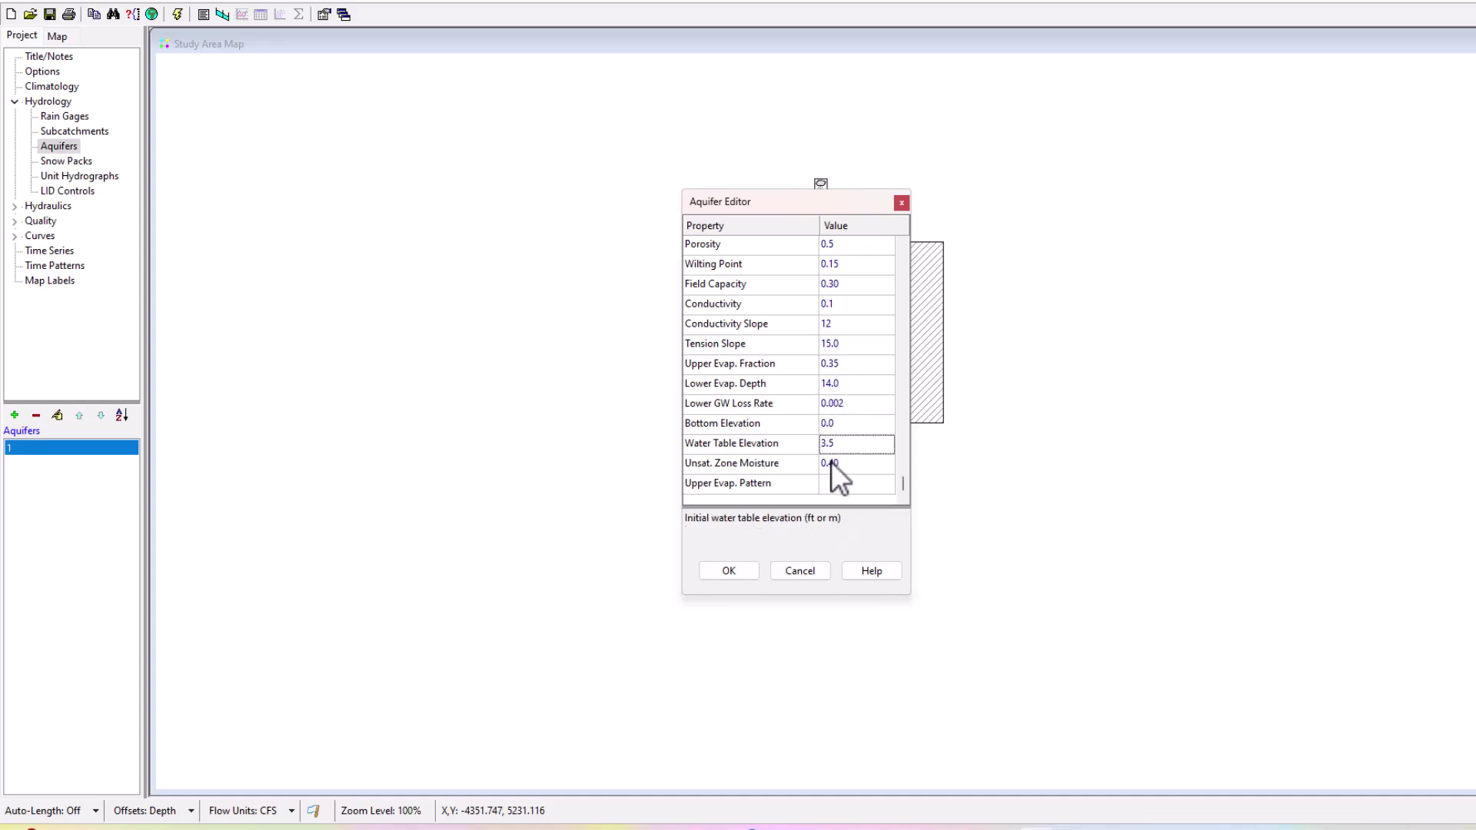
click(870, 485)
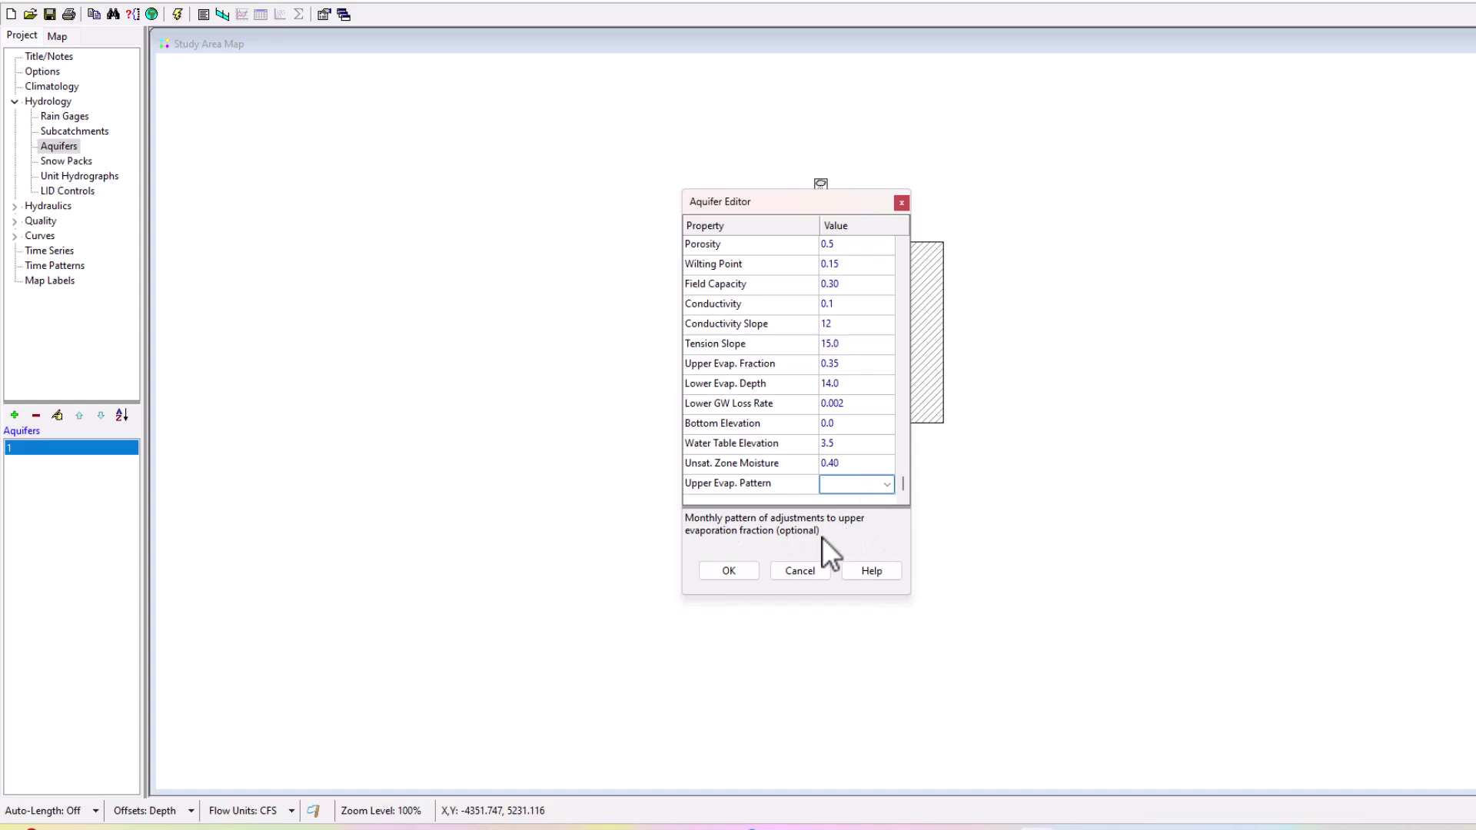
click(901, 202)
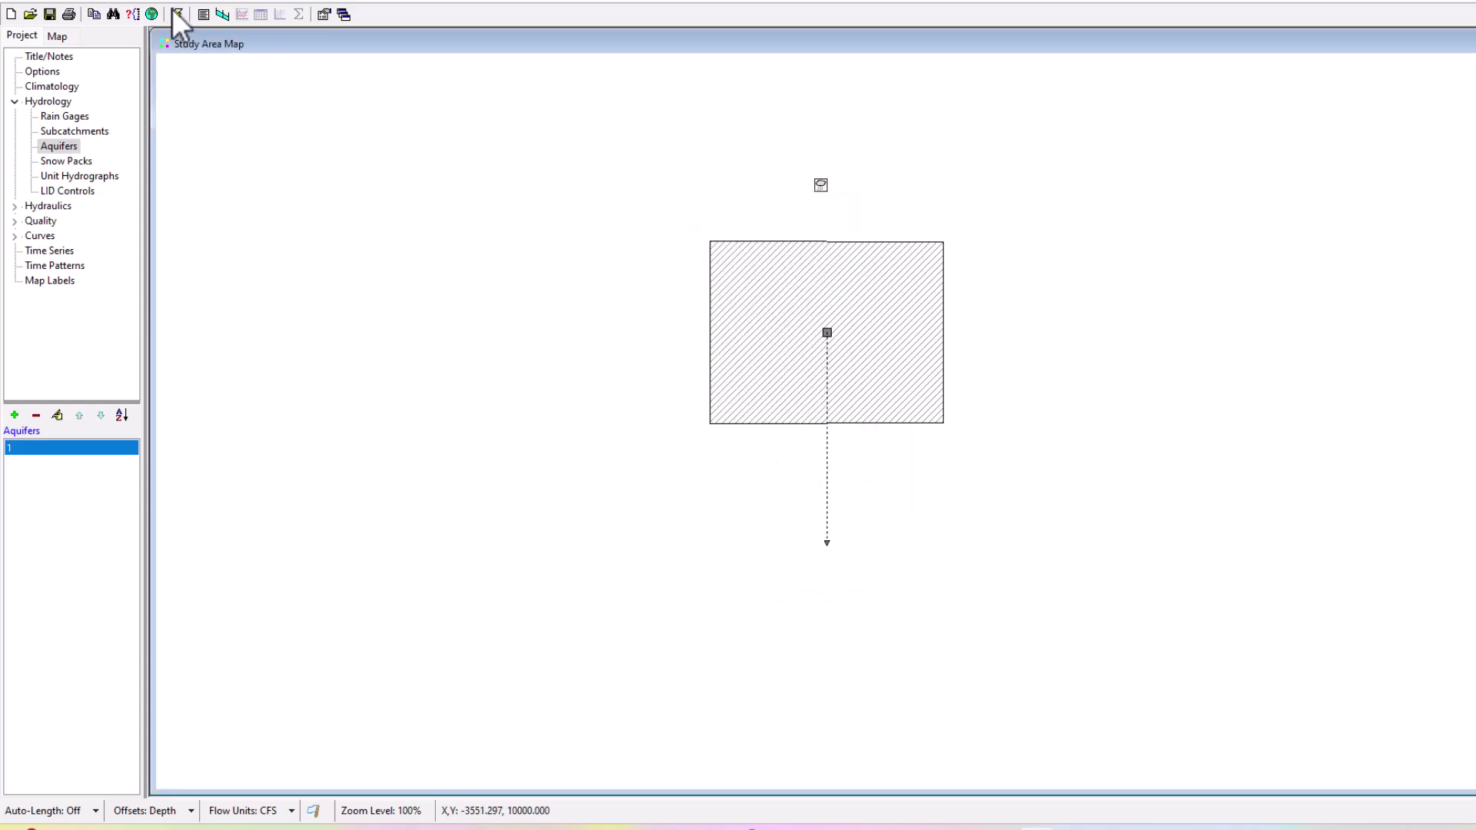
- Run the simulation and dismiss the run status report
click(176, 14)
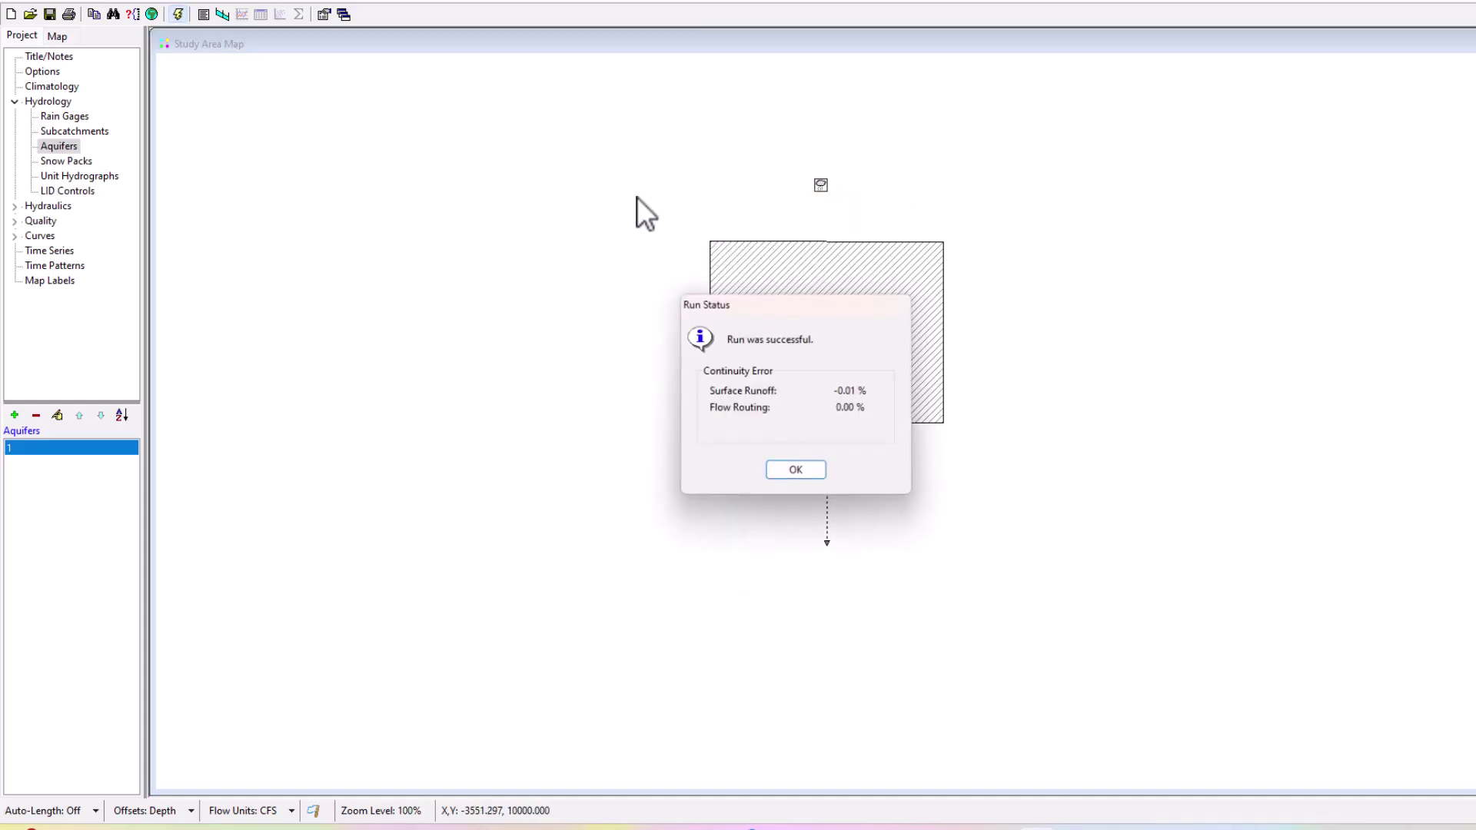
click(787, 472)
- Look at the start and end node options for a profile plot and close the selection dialog without plotting
click(176, 14)
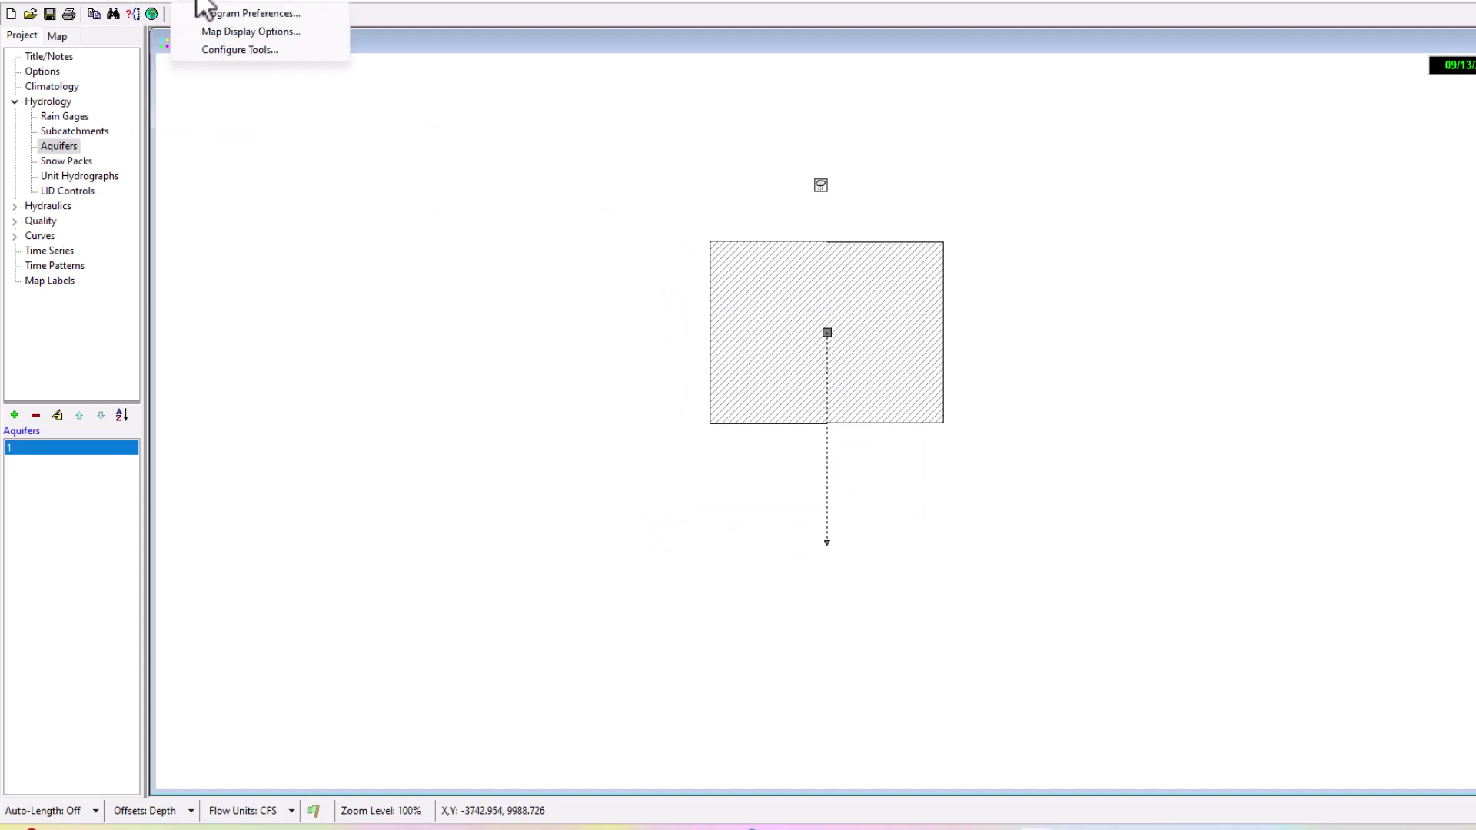
mouse_move(164, 49)
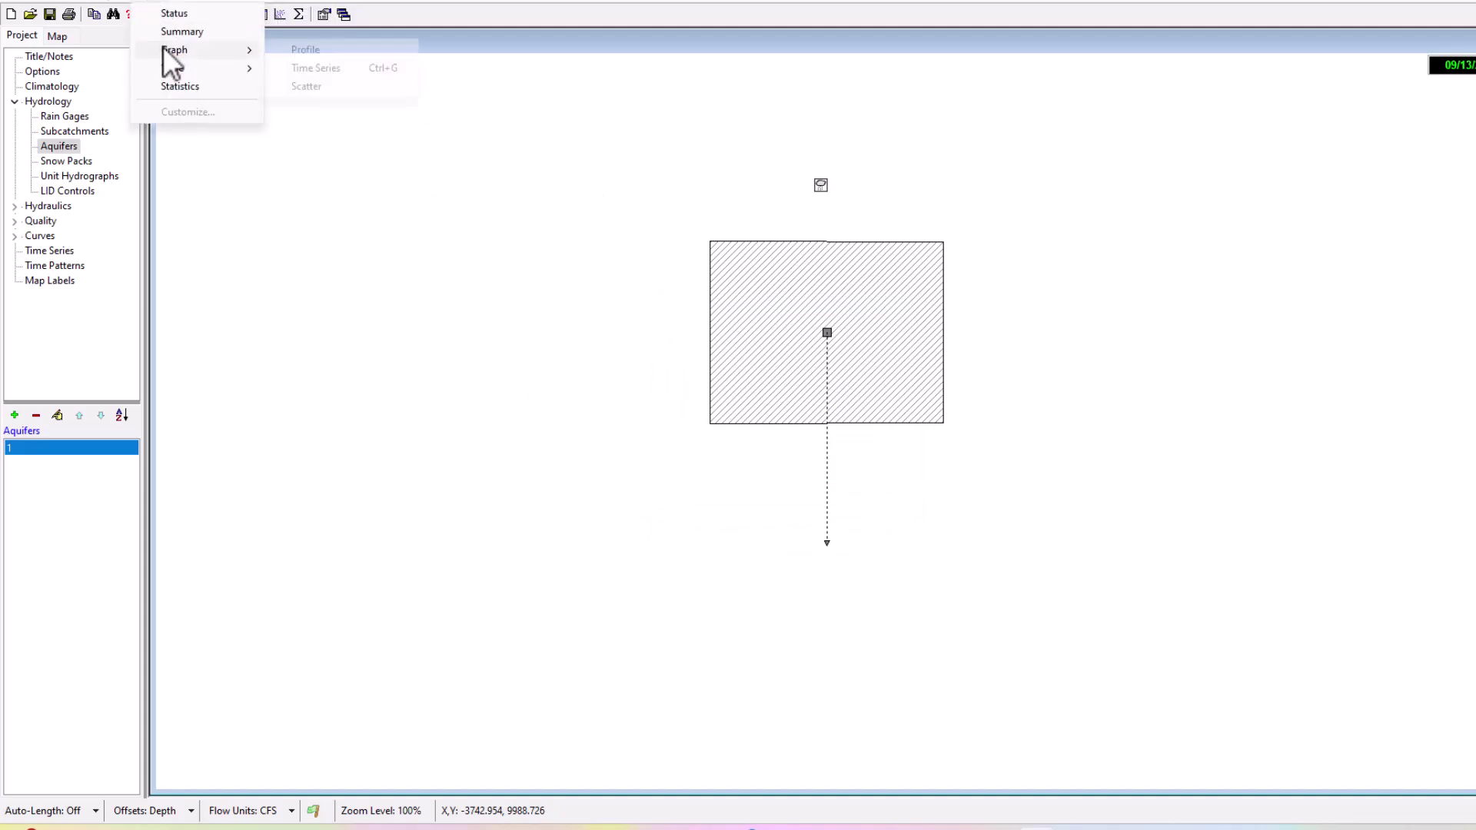
click(326, 55)
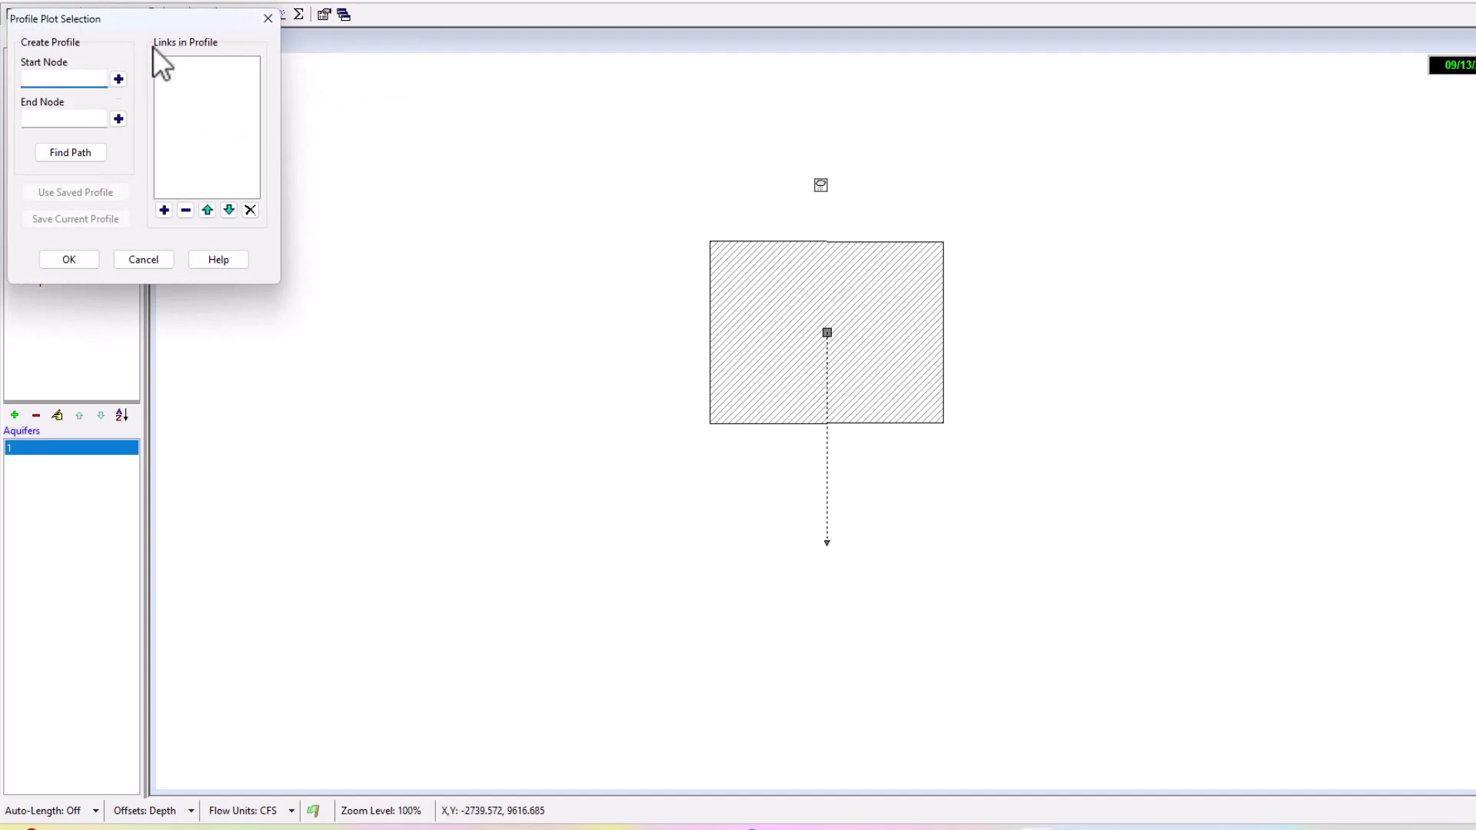
click(119, 78)
click(269, 19)
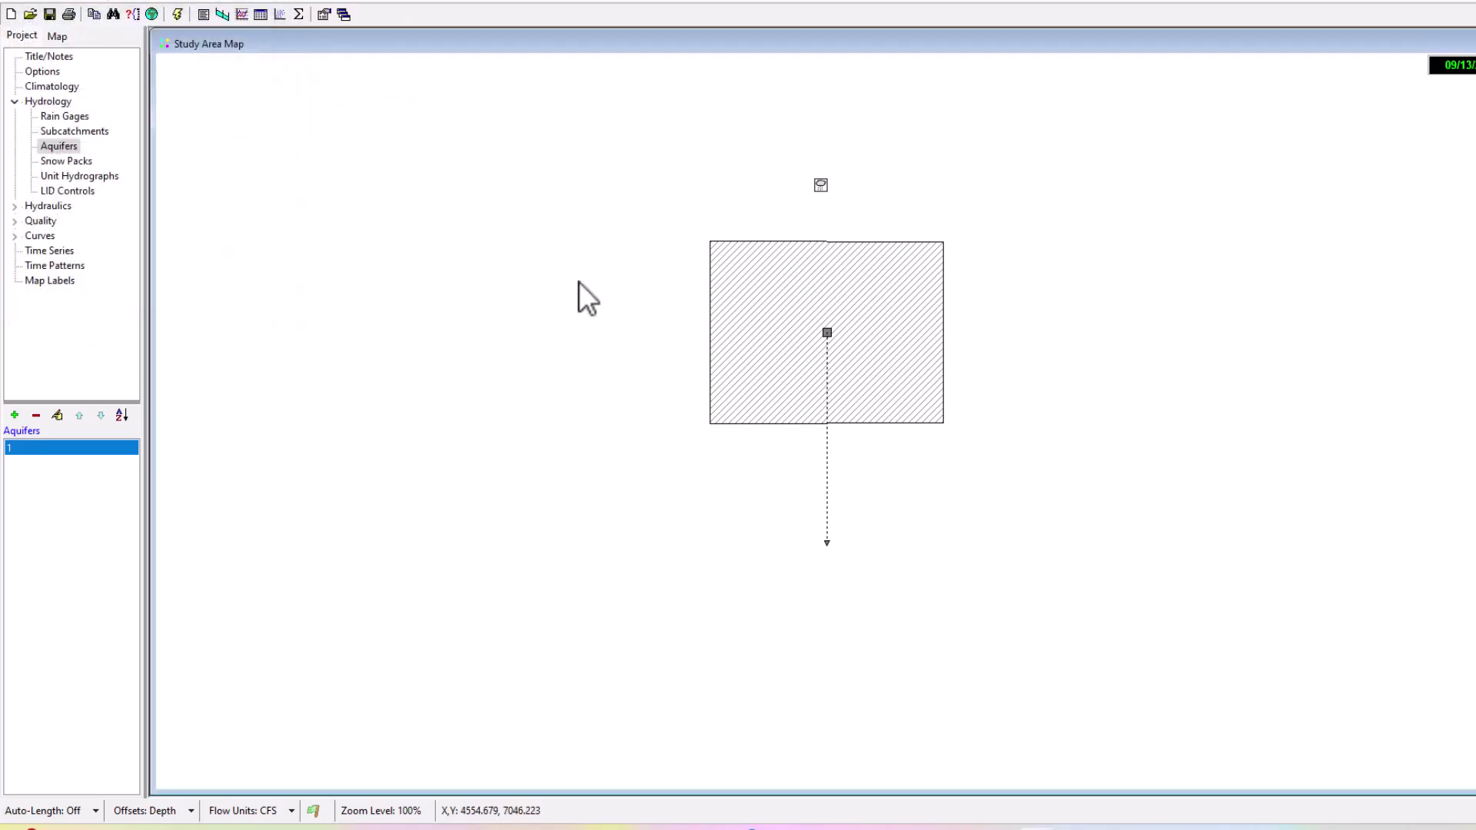
- Examine the variables and object categories offered for a table by object, and close the dialog without creating a table
click(172, 5)
mouse_move(200, 62)
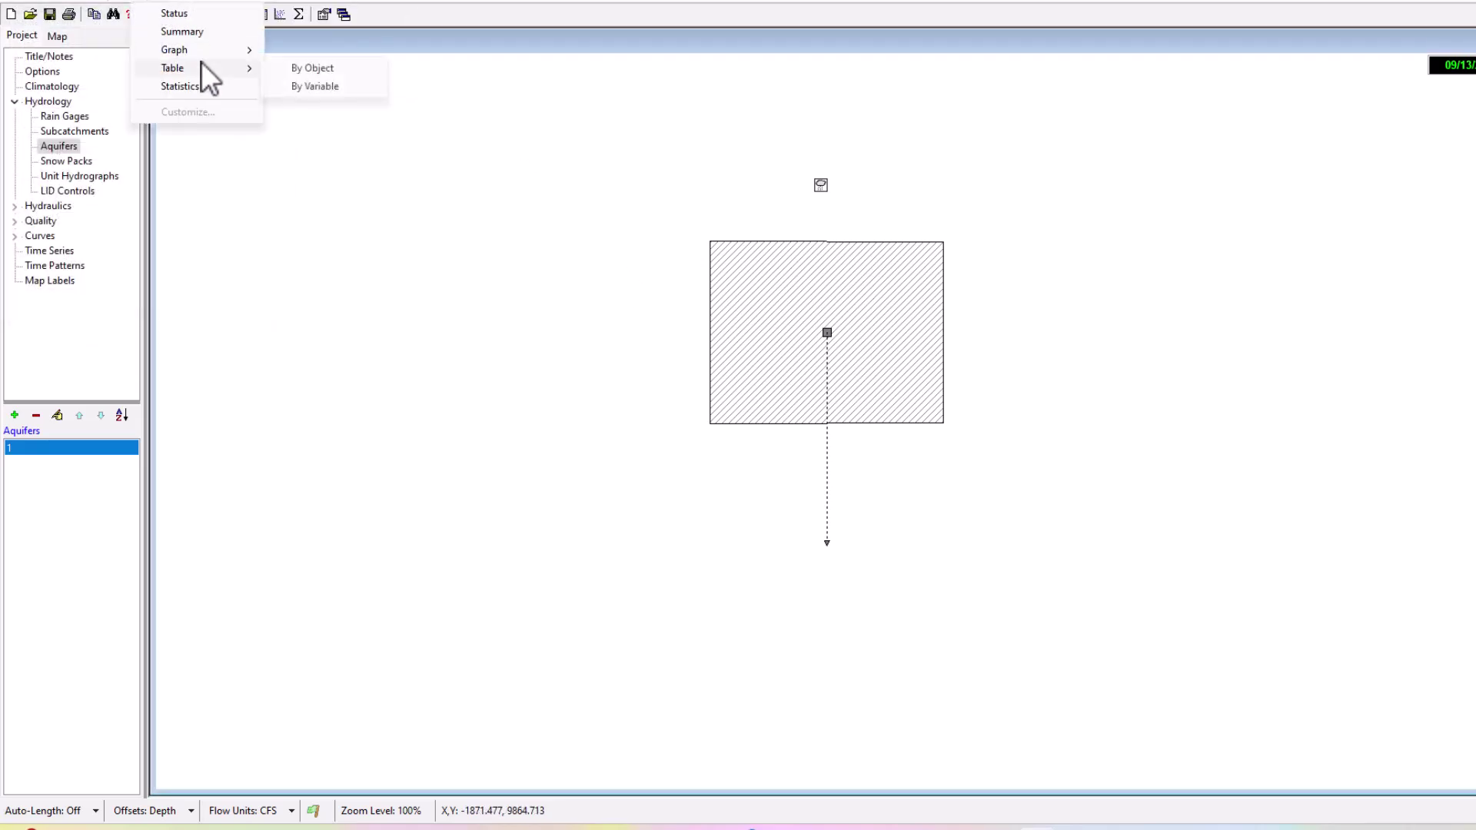
click(373, 71)
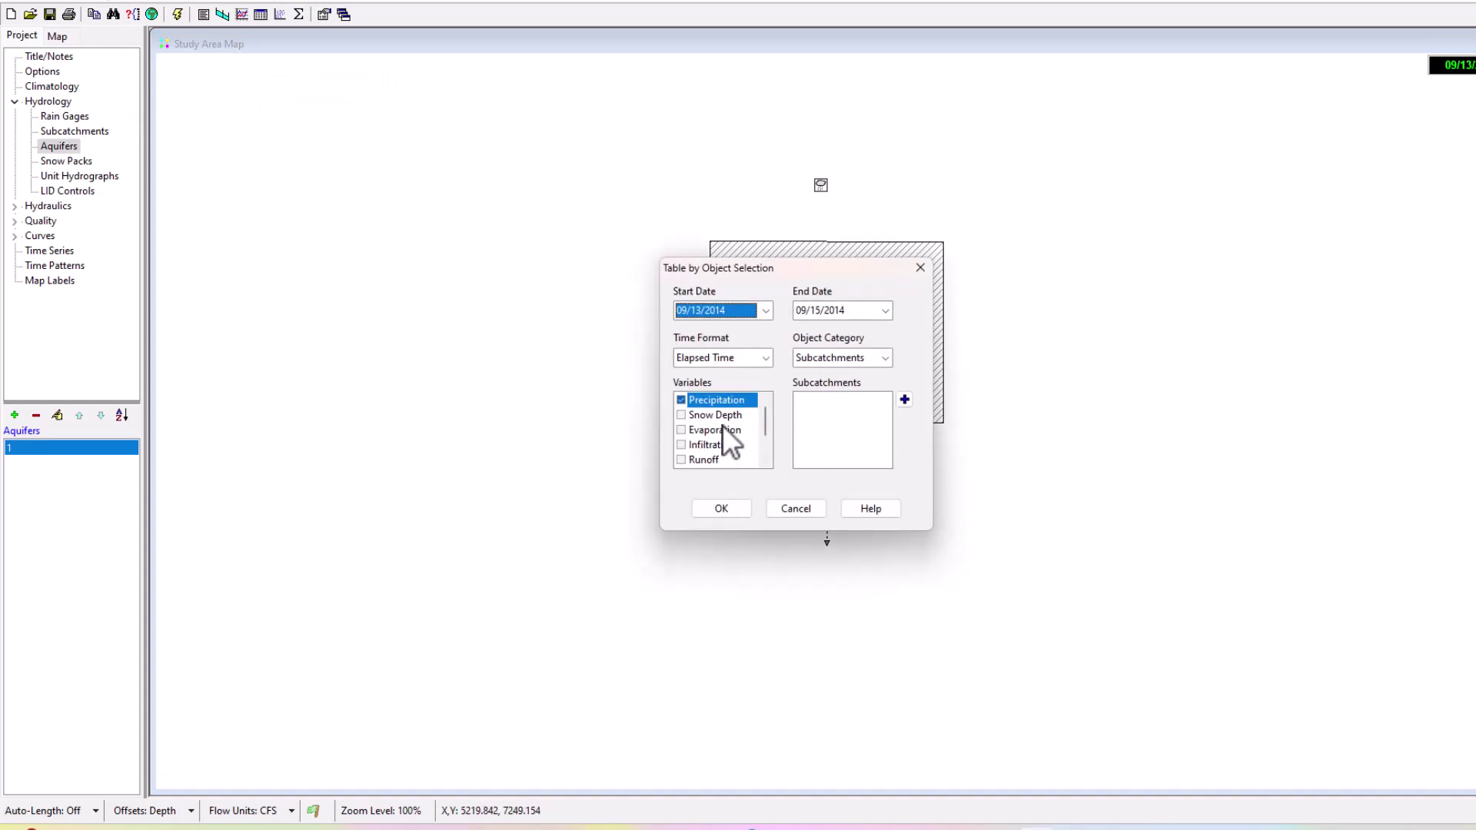
click(826, 359)
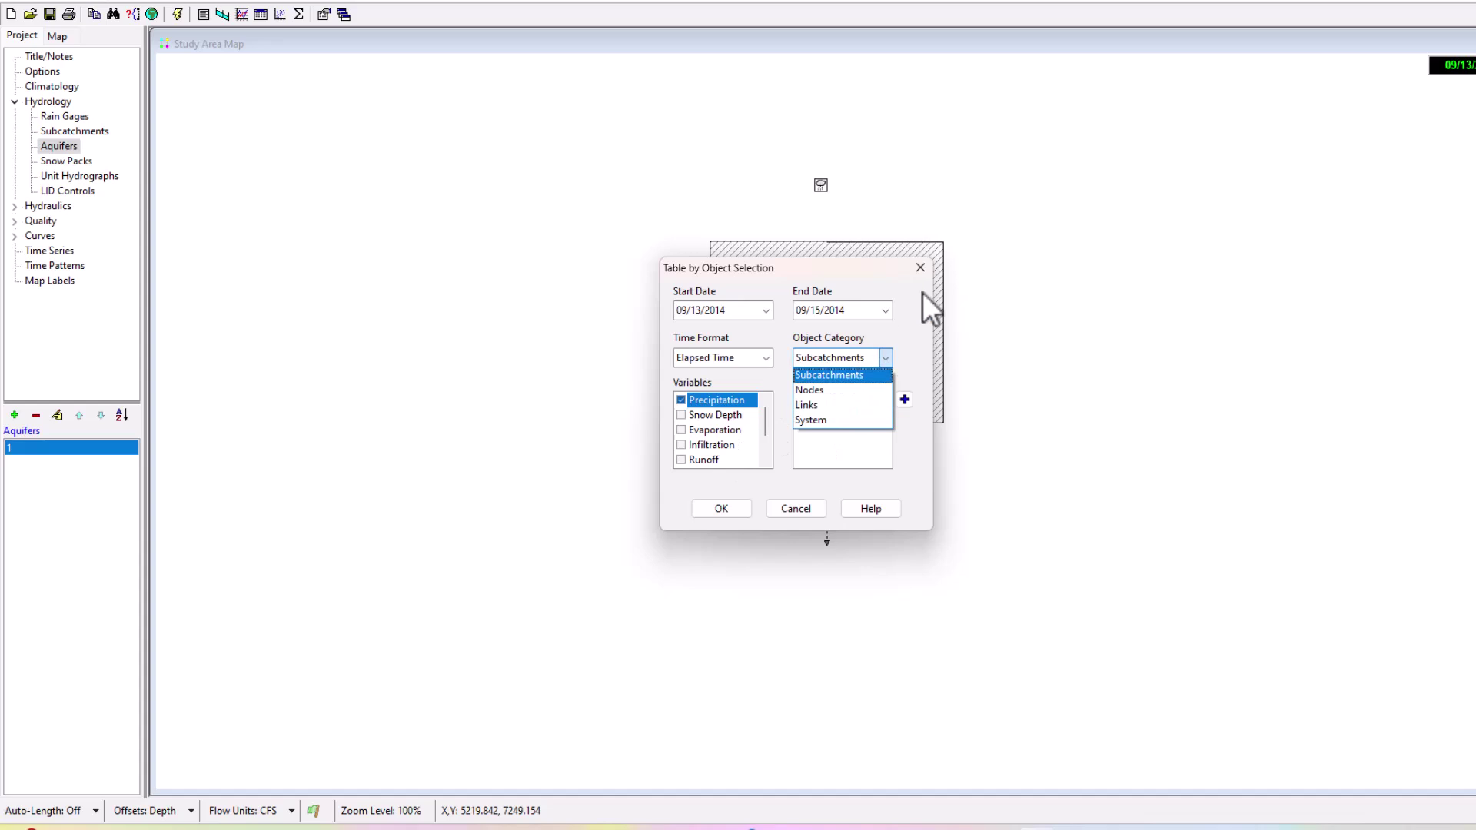
click(924, 267)
click(920, 267)
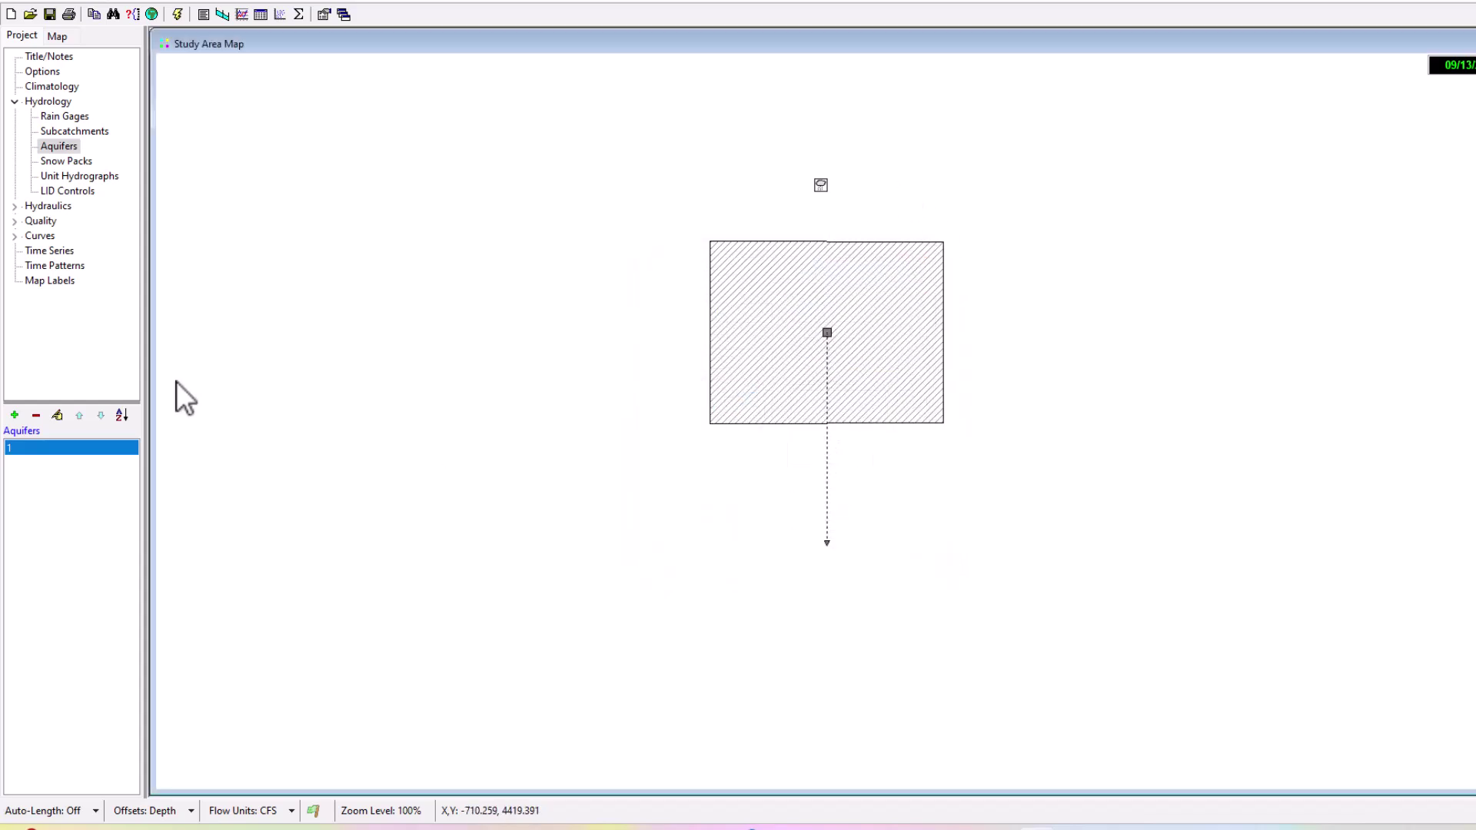
- Reopen aquifer 1 to review its property values and close the Aquifer Editor
double_click(51, 450)
mouse_move(905, 254)
mouse_down()
mouse_move(894, 499)
mouse_move(903, 260)
mouse_up()
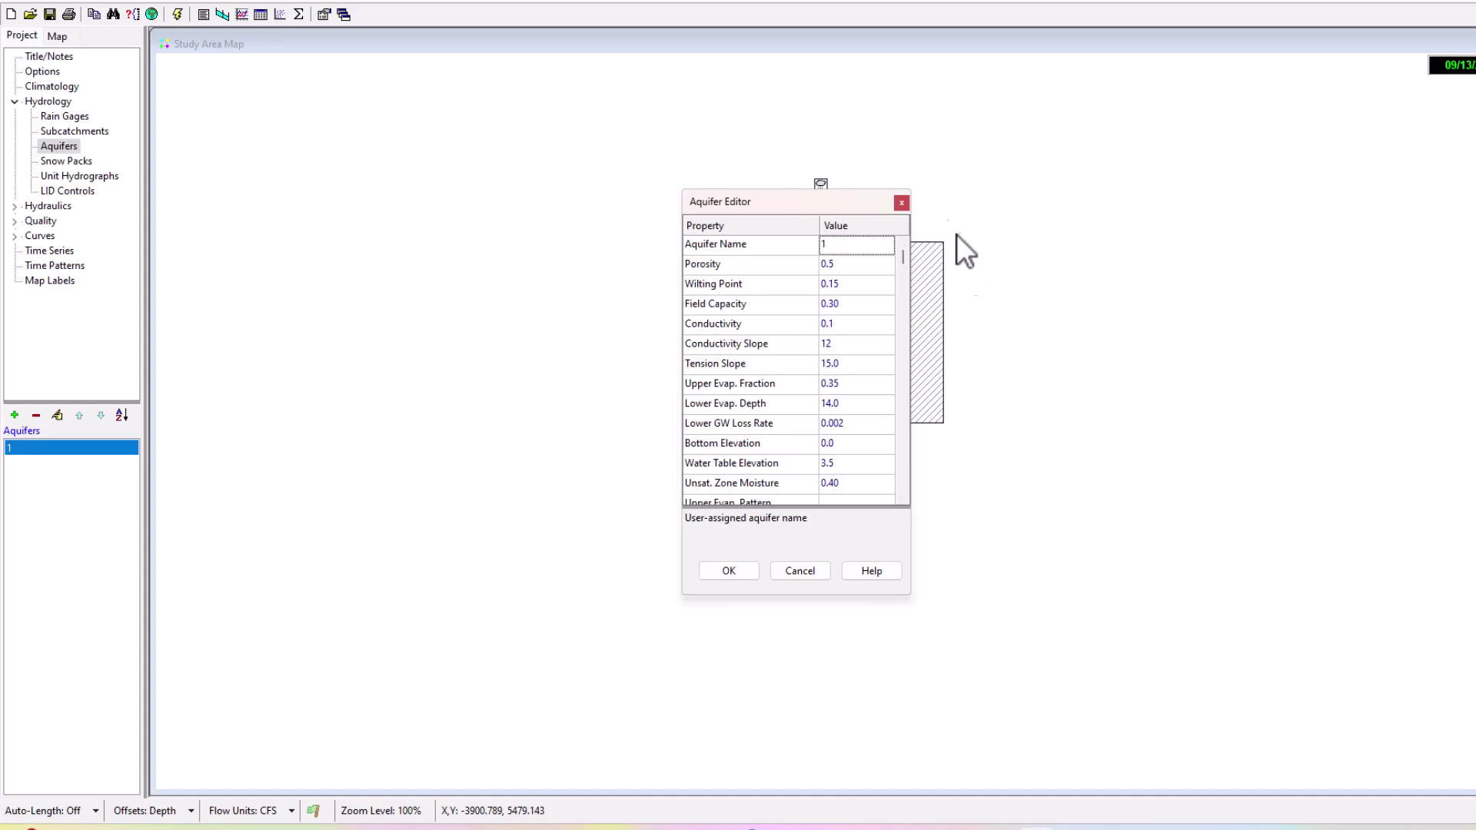
click(902, 202)
- Open subcatchment 1 from the map, examine its full property list including Infiltration Data and Groundwater, and close it
double_click(827, 333)
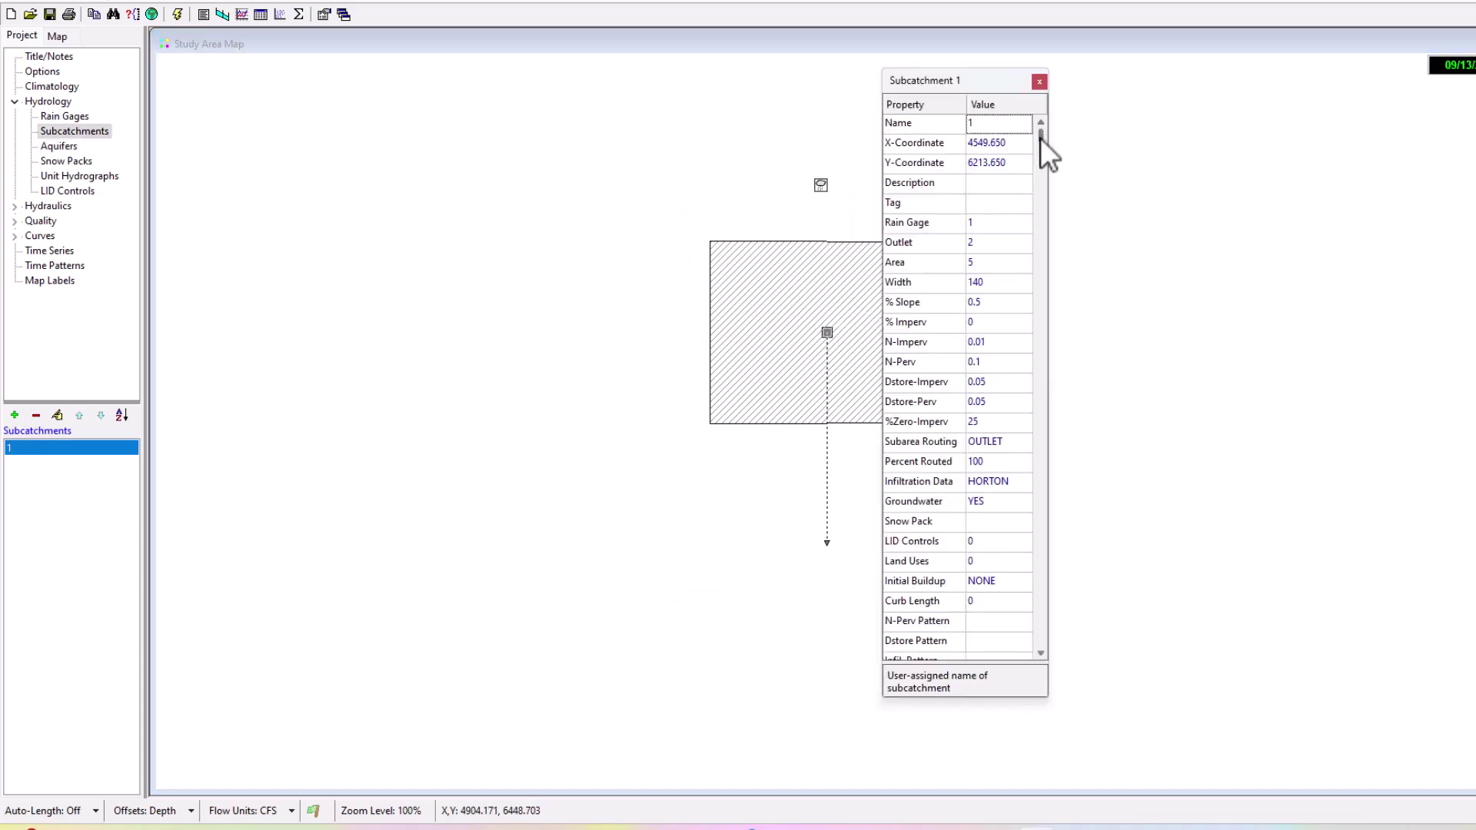
scroll(1043, 646, down, 1)
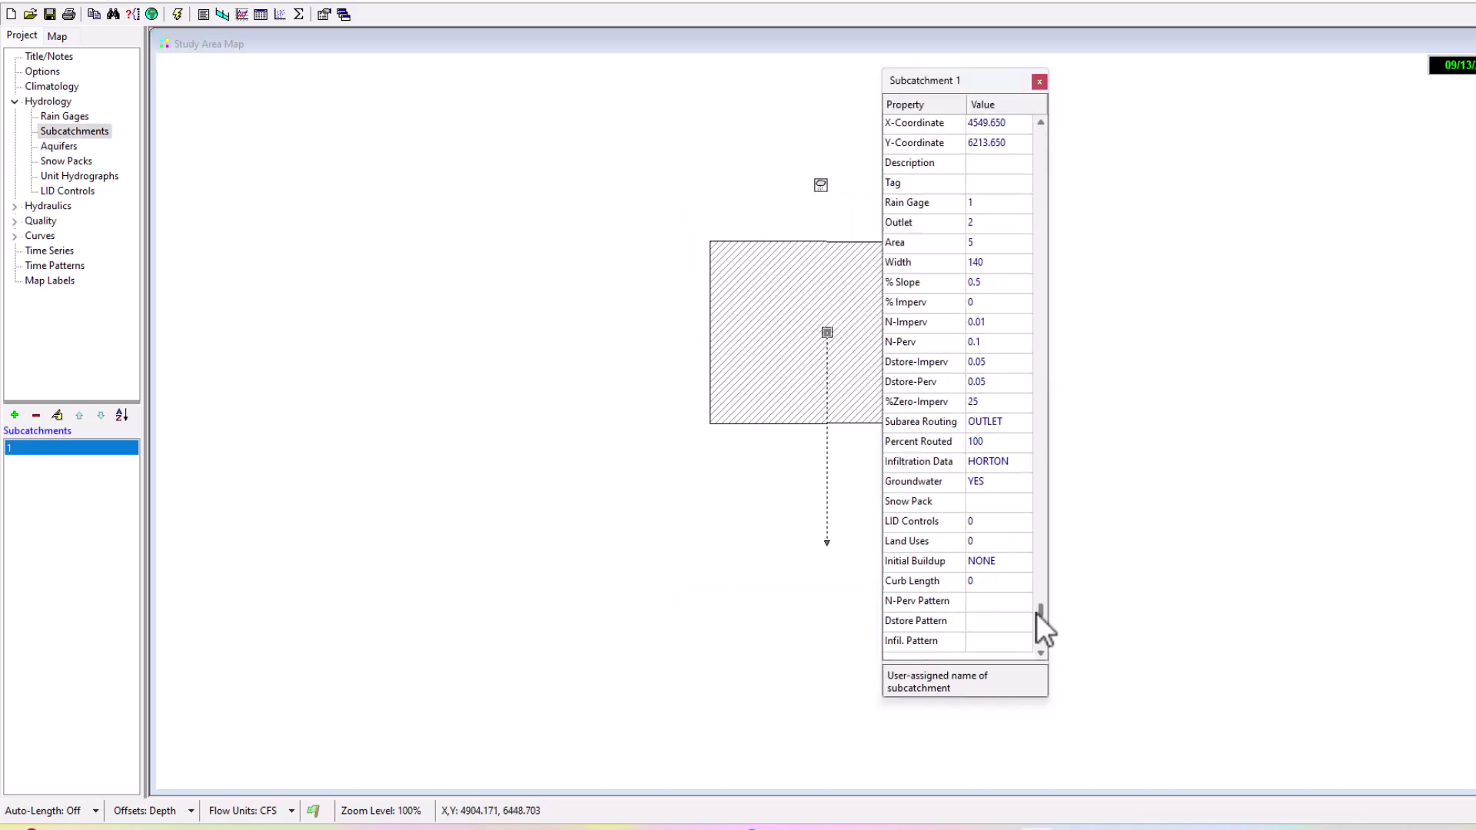
scroll(1036, 612, up, 1)
click(1040, 81)
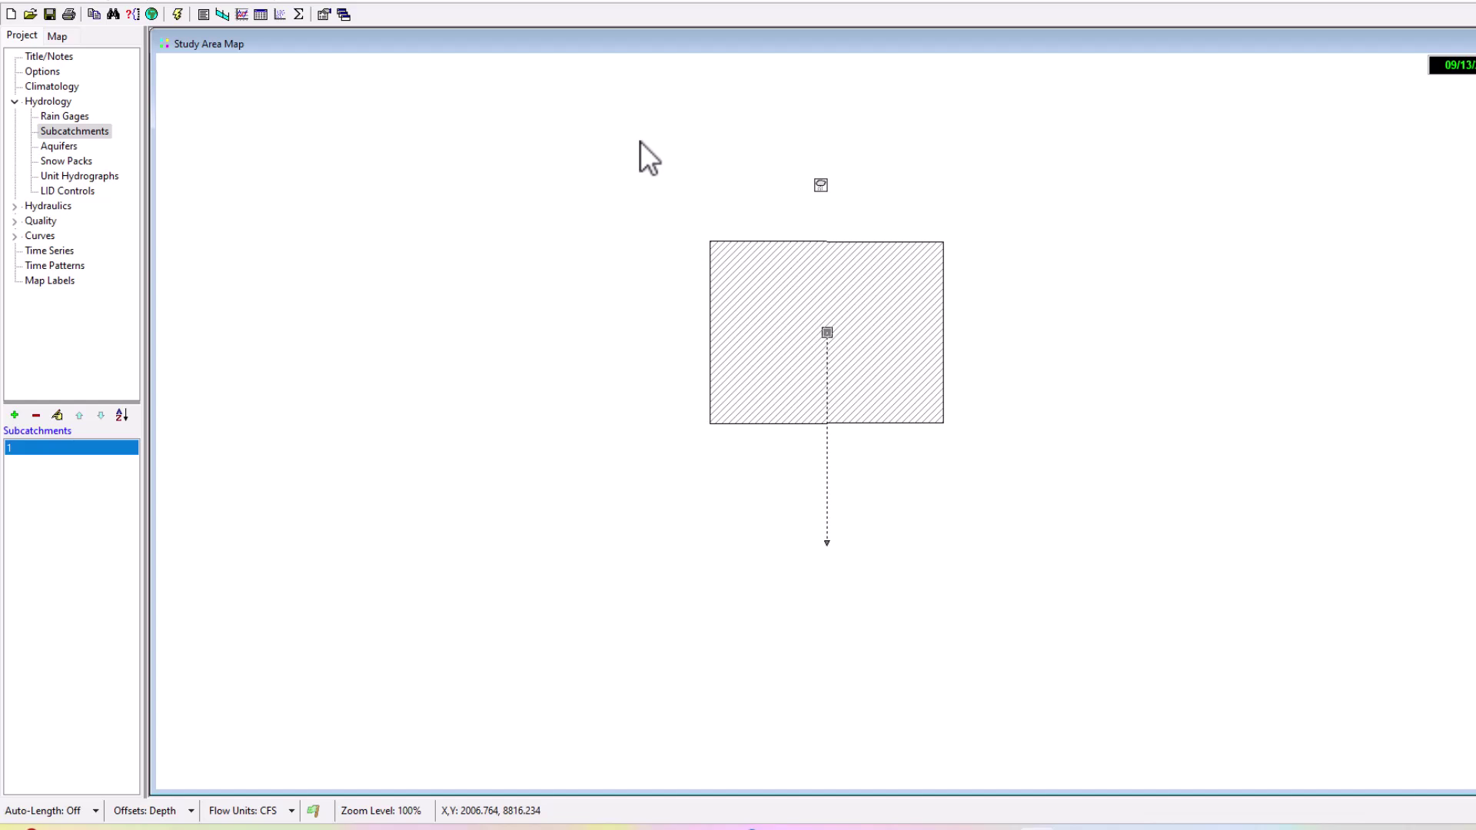
- Show the project's Aquifers category and expand the Hydraulics category to see its object types
click(62, 143)
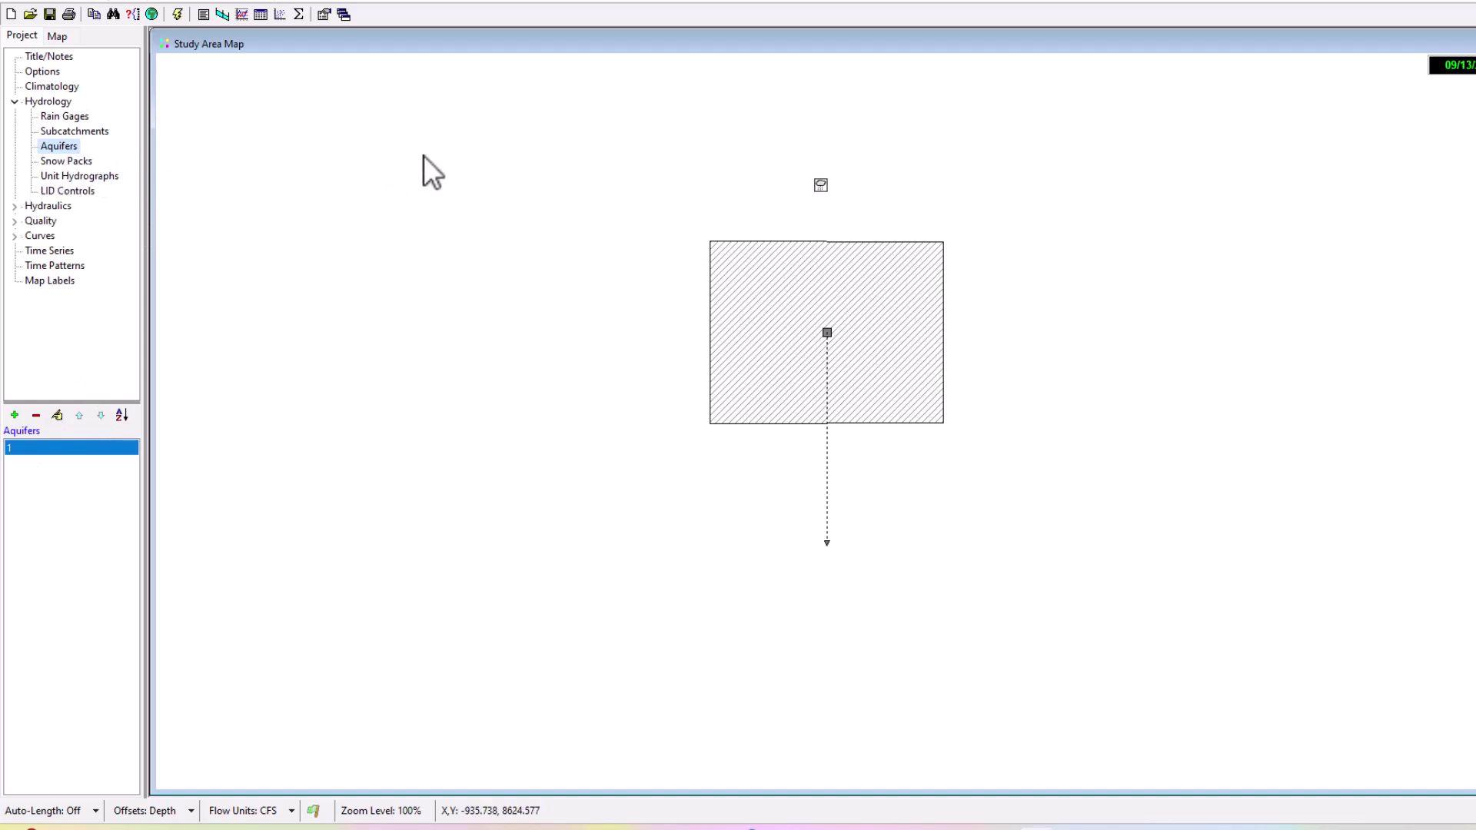
click(15, 206)
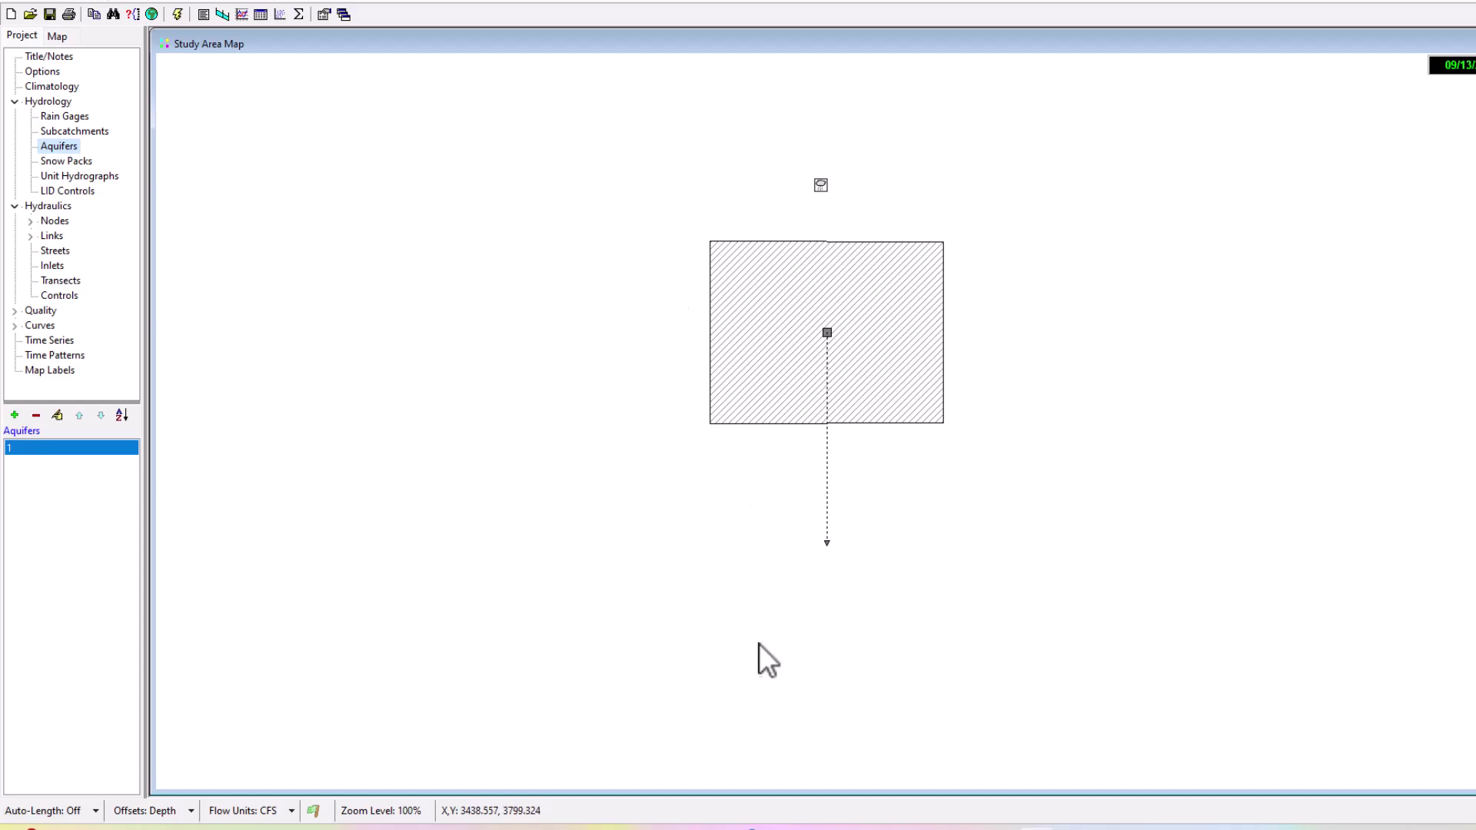
- Switch to the SWMM manual in the browser and search it for "aquifer"
mouse_move(780, 828)
click(925, 755)
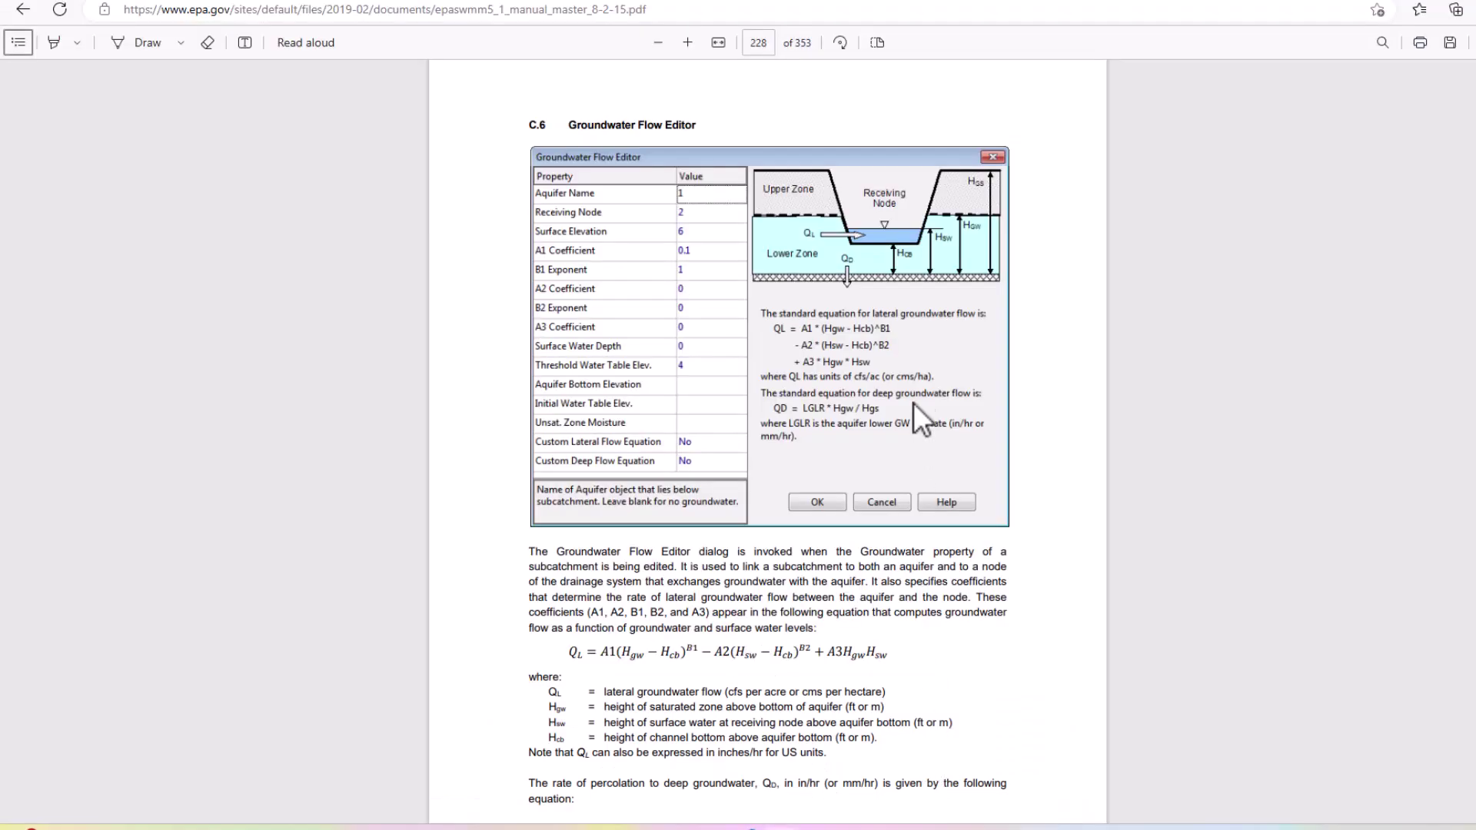
scroll(914, 392, up, 20)
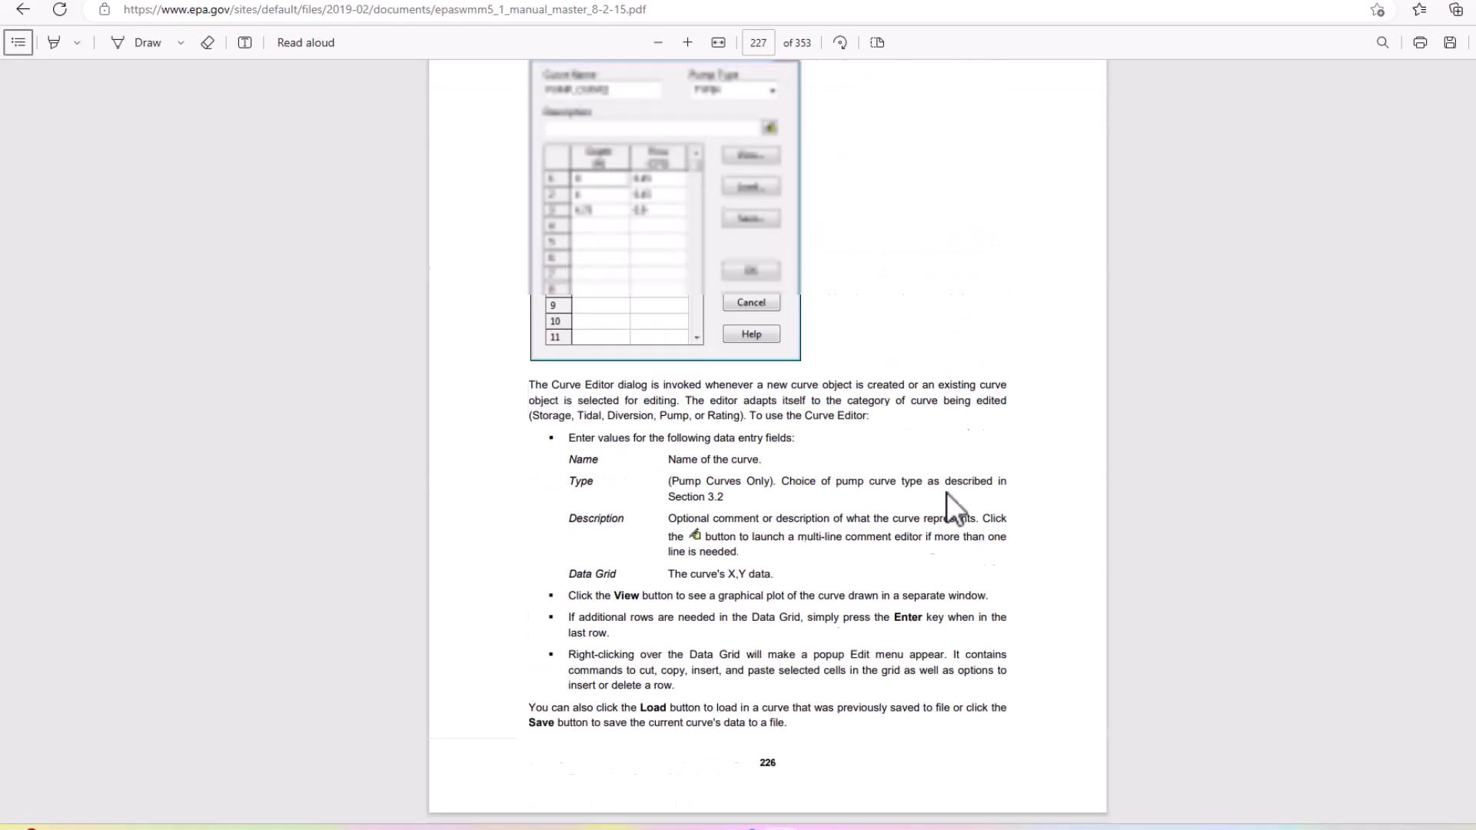
key(ctrl+f)
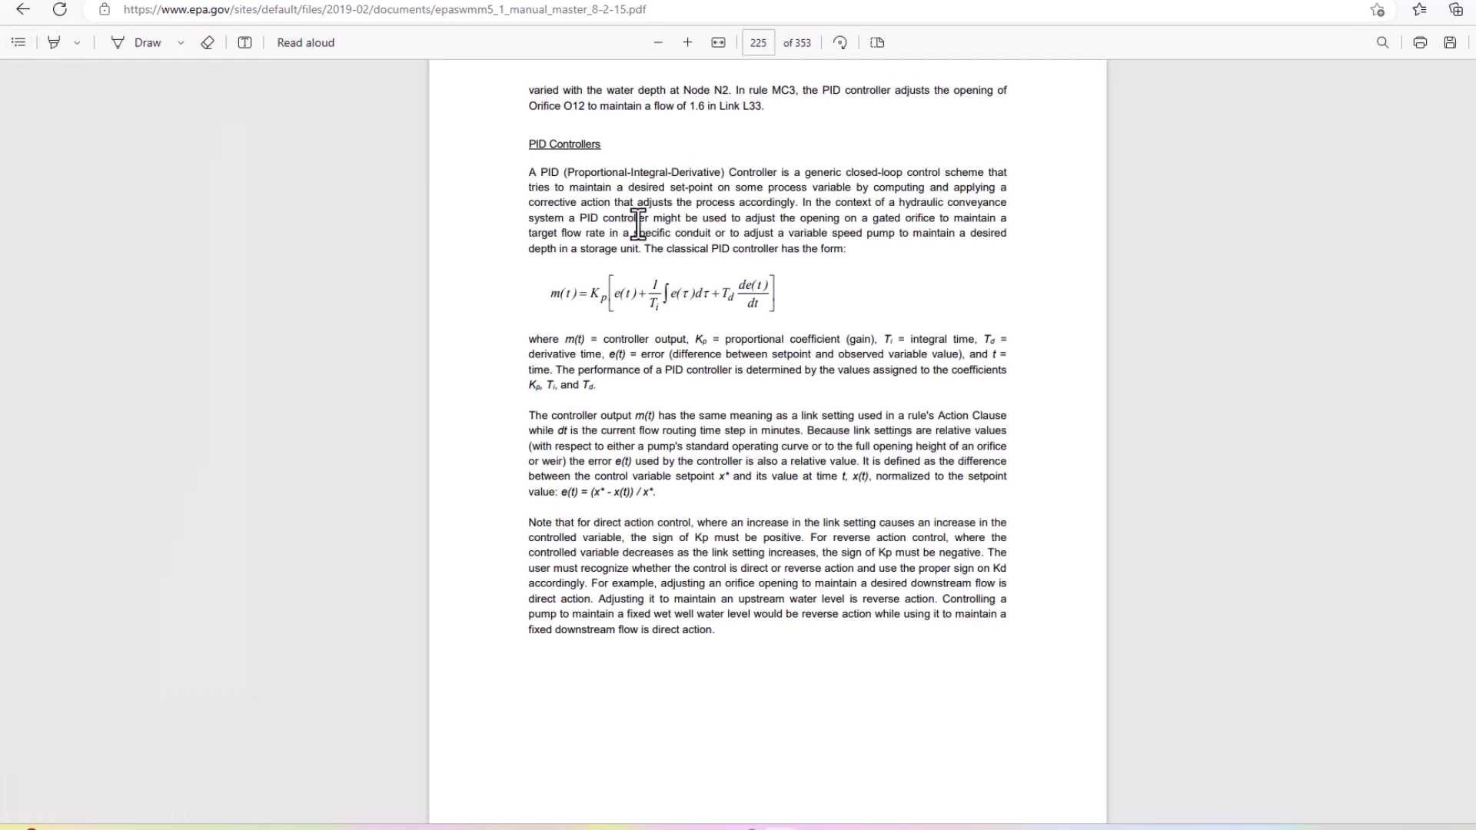
key(ctrl+f)
text(aquifer)
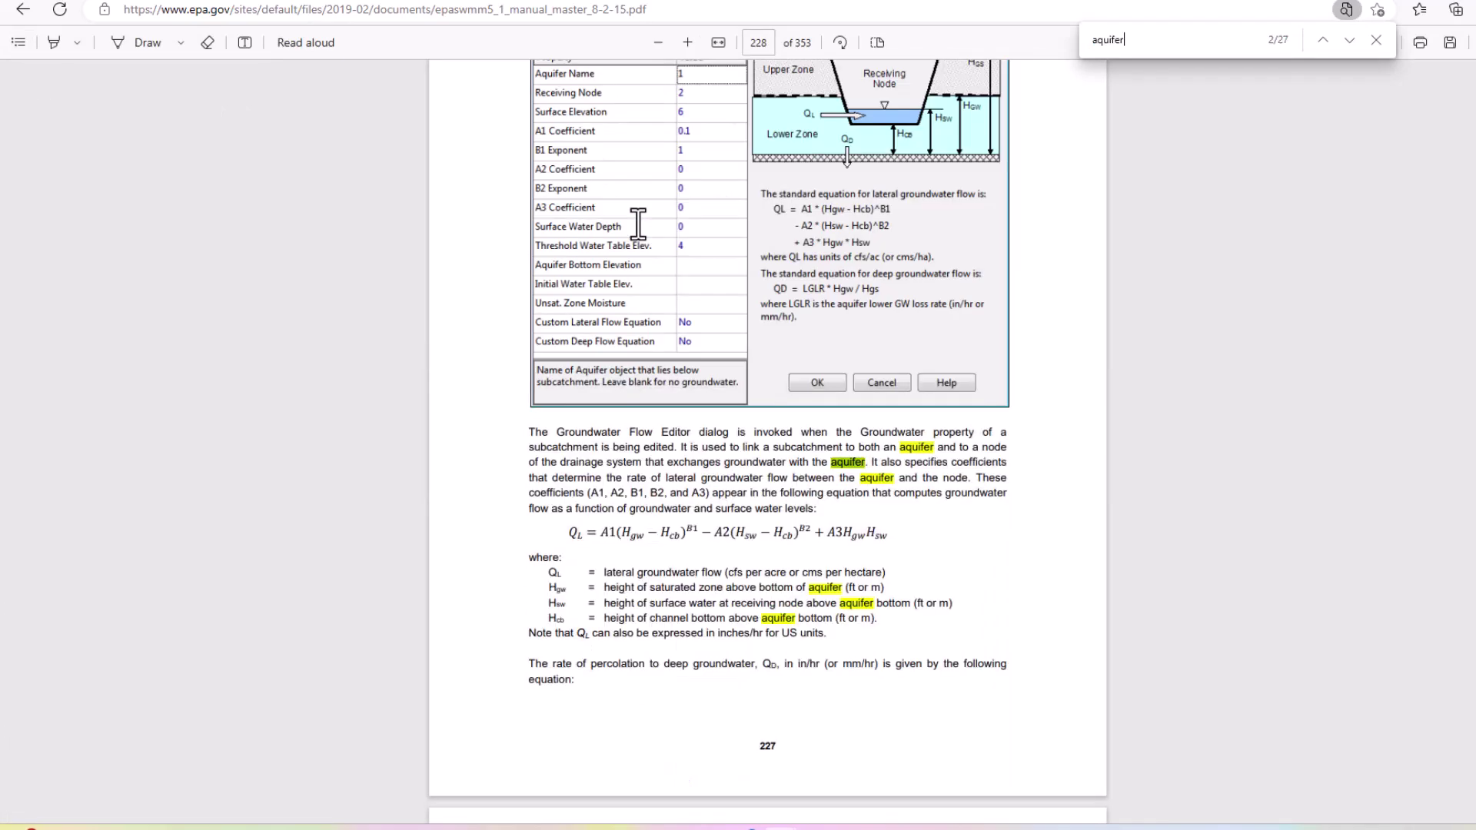
- Step through the "aquifer" matches to the end of the manual and around to the Aquifer Editor entry in the table of contents
key(Return)
key(Return)
key(Return)
key(Return)
key(Return)
key(Return)
key(Return)
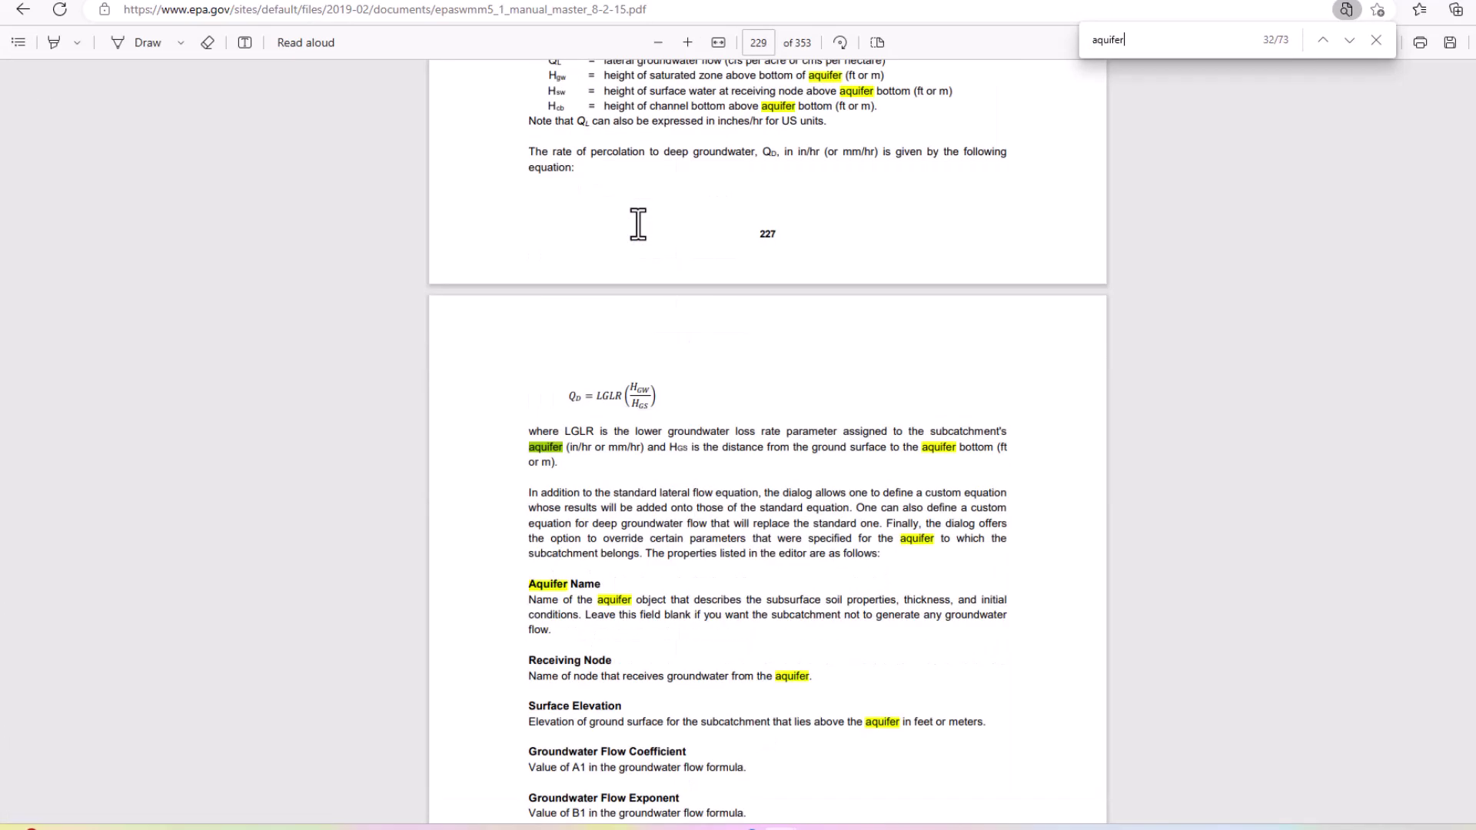
key(Return)
key(Return)
key(Return)
key(Return)
key(Return)
key(Return)
key(Return)
key(Return)
key(Return)
key(Return)
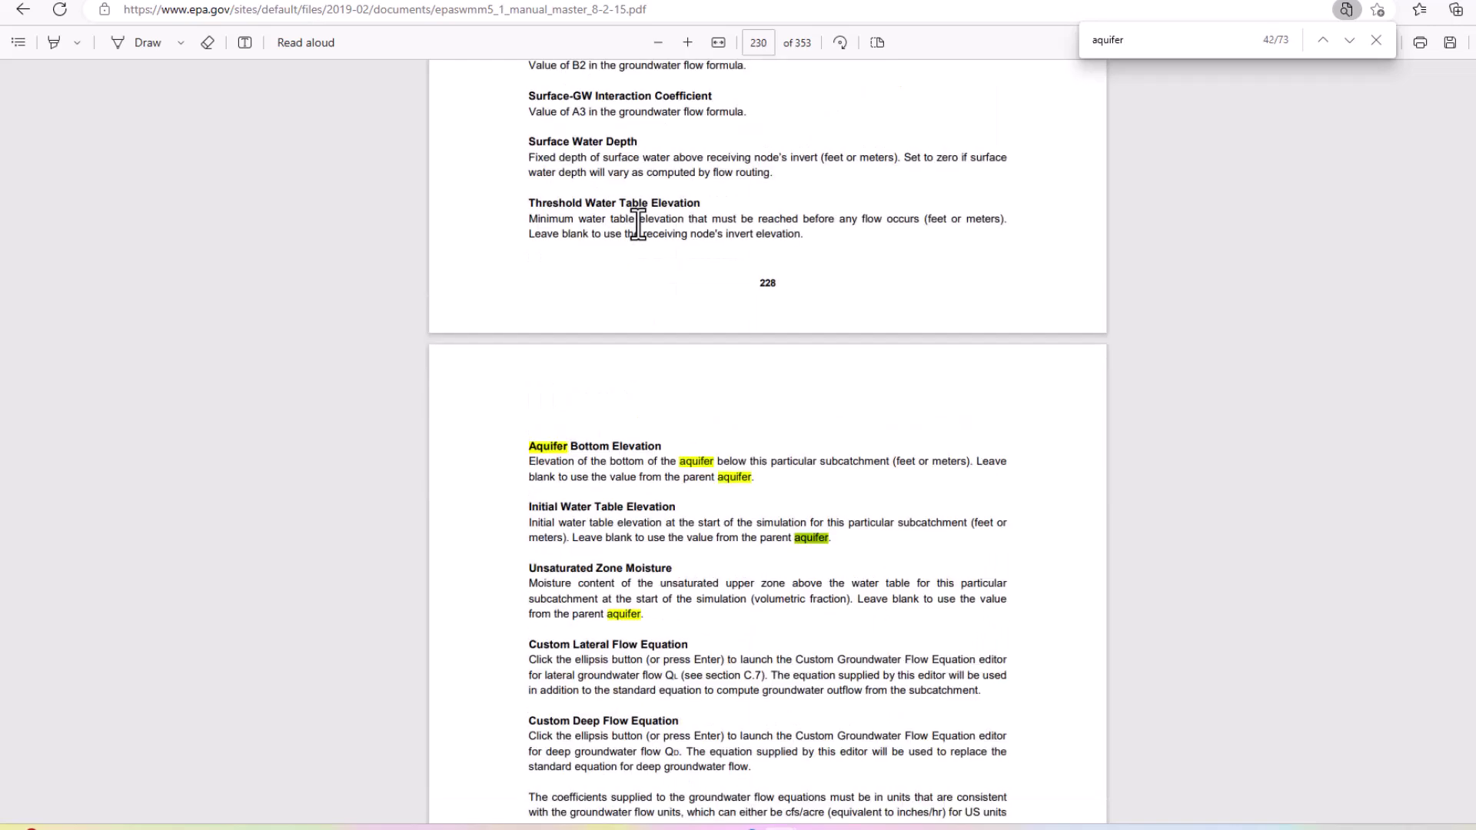
key(Return)
key(Return)
key(Return)
key(Return)
key(Return)
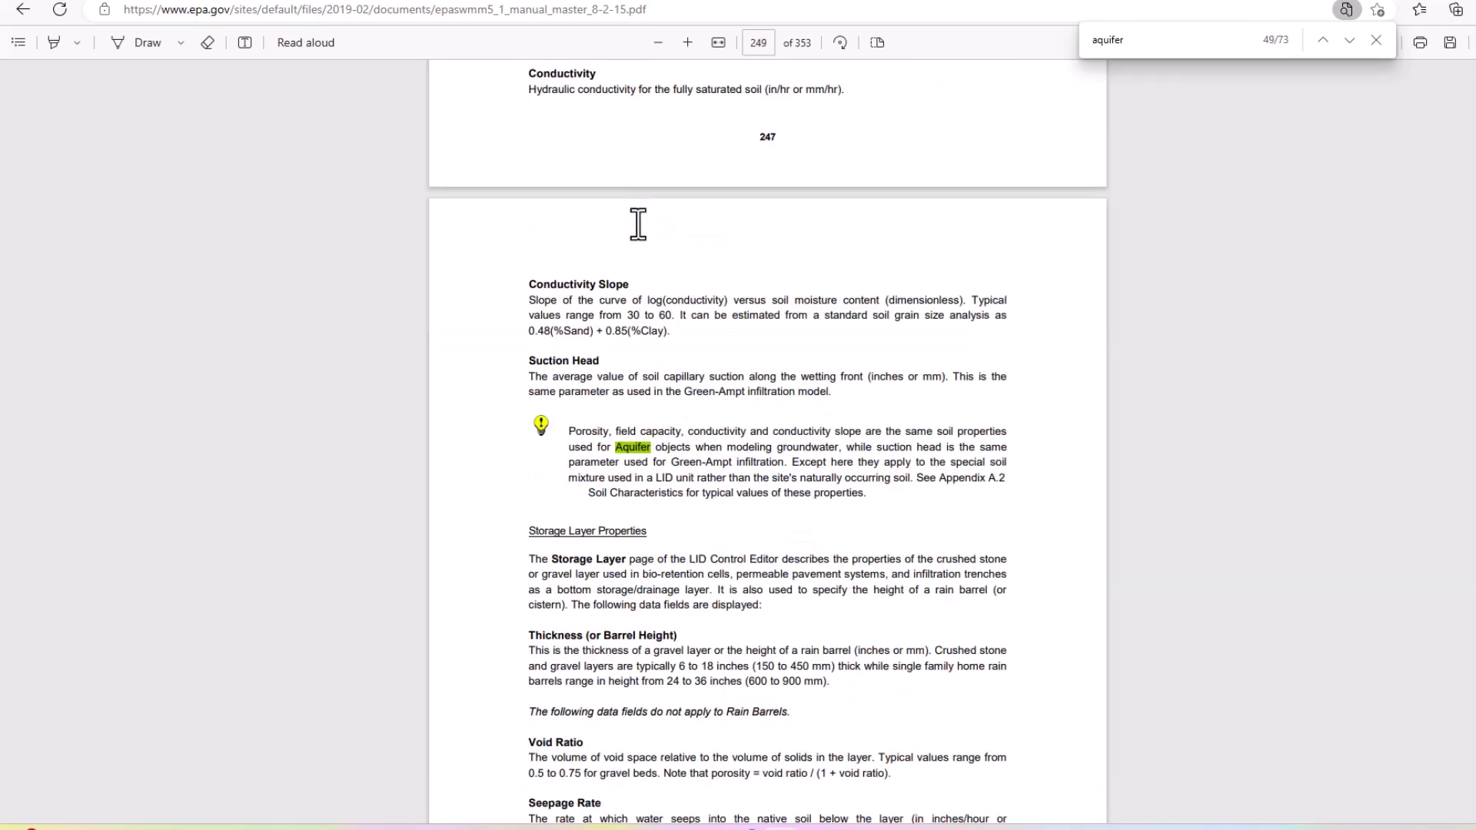
key(Return)
key(Return)
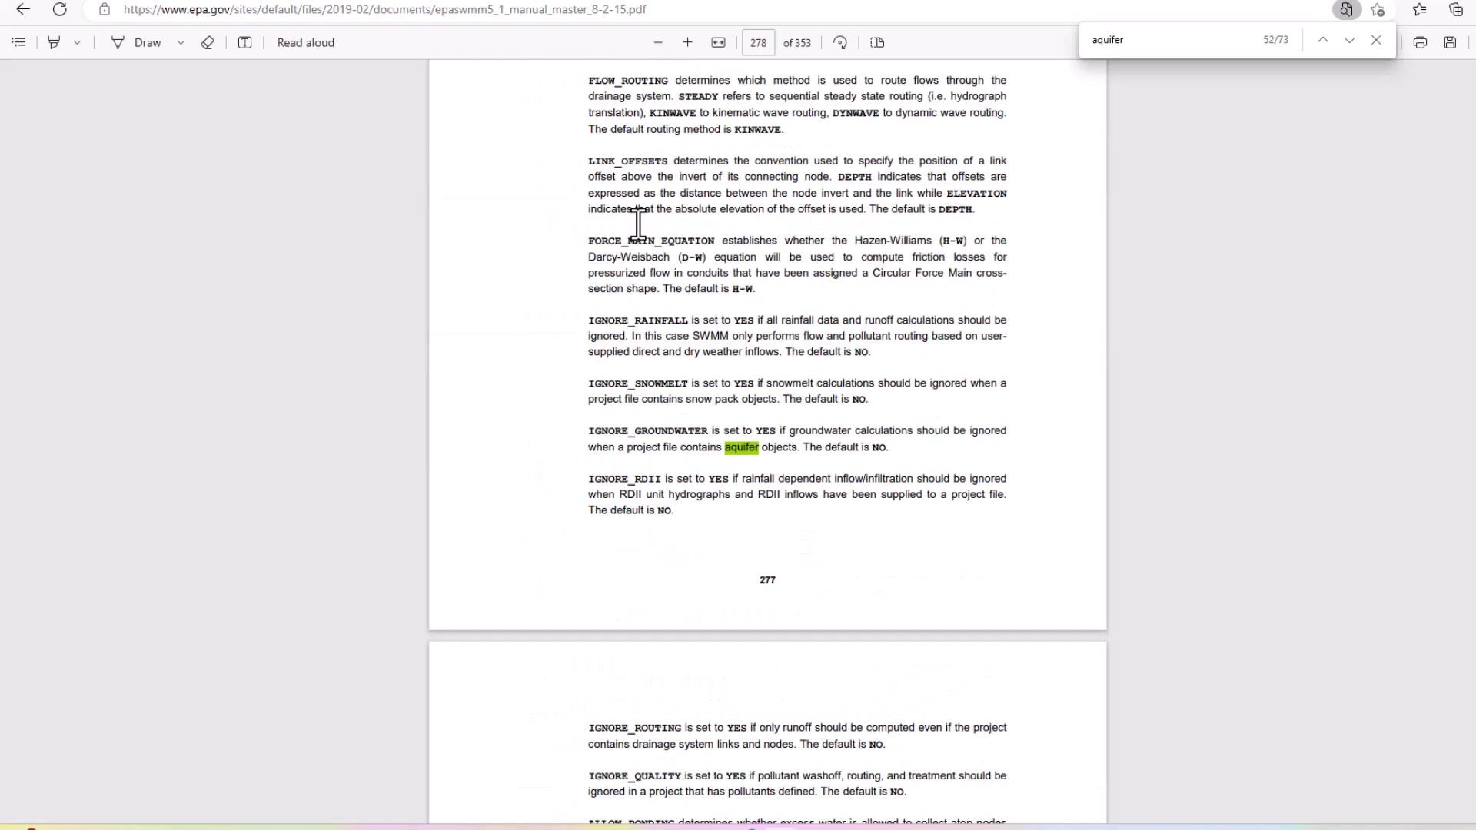
key(Return)
key(Return)
key(Return)
key(Return)
key(Return)
key(Return)
key(Return)
key(Return)
key(Return)
key(Return)
key(Return)
key(Return)
key(Return)
key(Return)
key(Return)
key(Return)
key(Return)
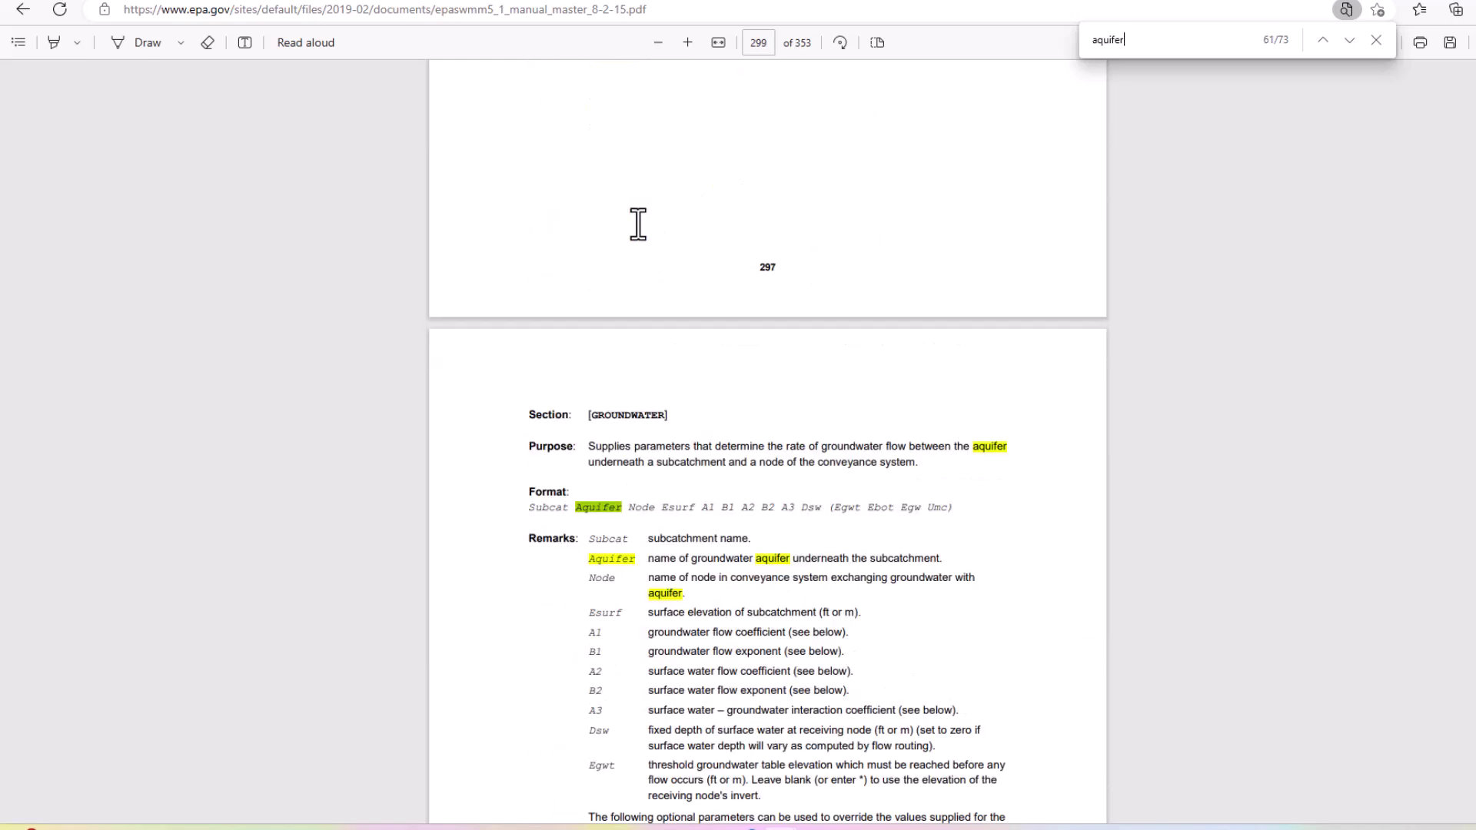
key(Return)
key(Return)
key(Return)
key(Return)
key(Return)
key(Return)
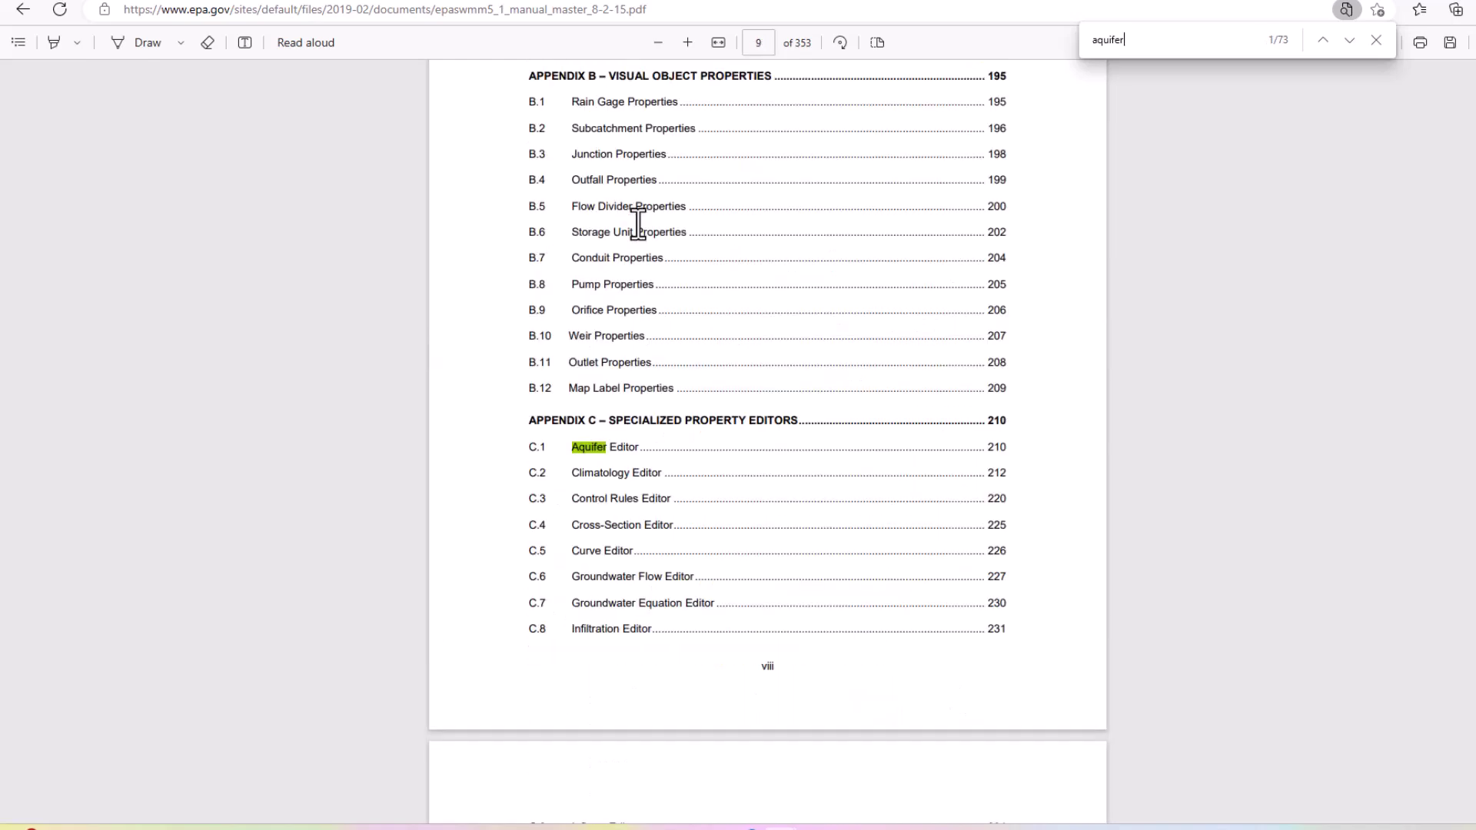
- Advance through the chapter 3 matches to section 3.3.3 and read the Aquifers description, closing the search
key(Return)
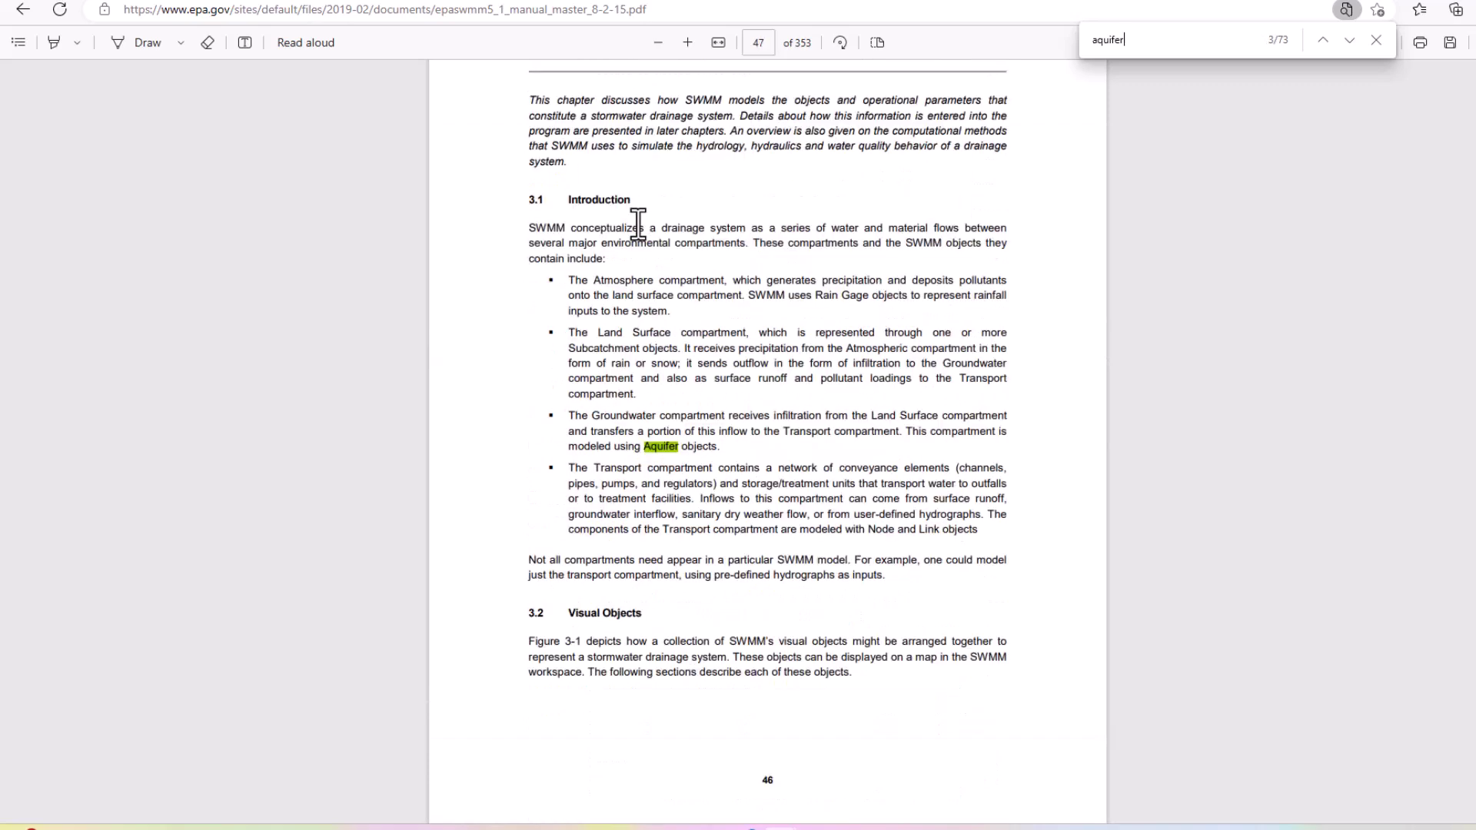
key(Return)
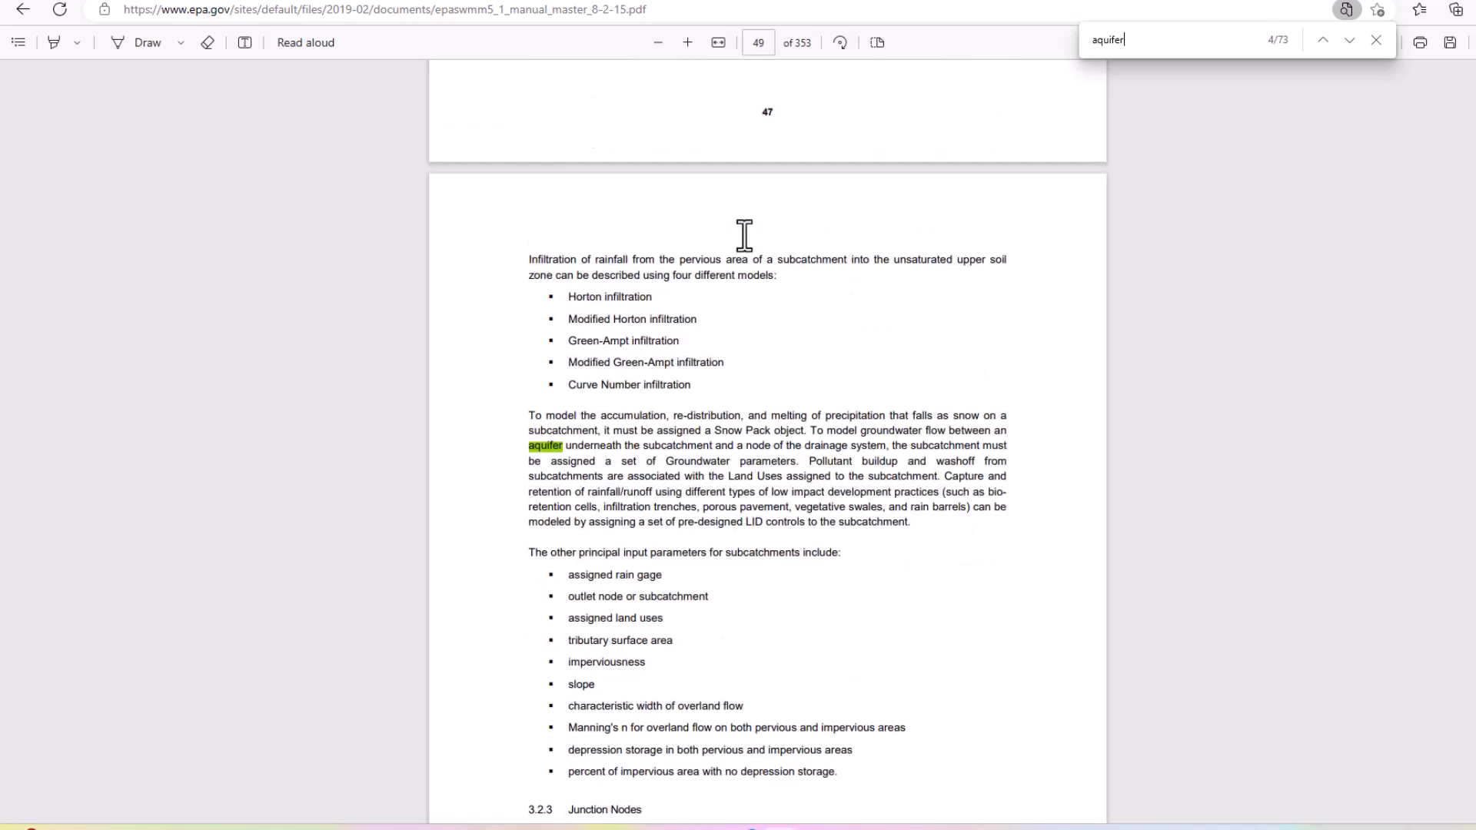
scroll(744, 253, down, 5)
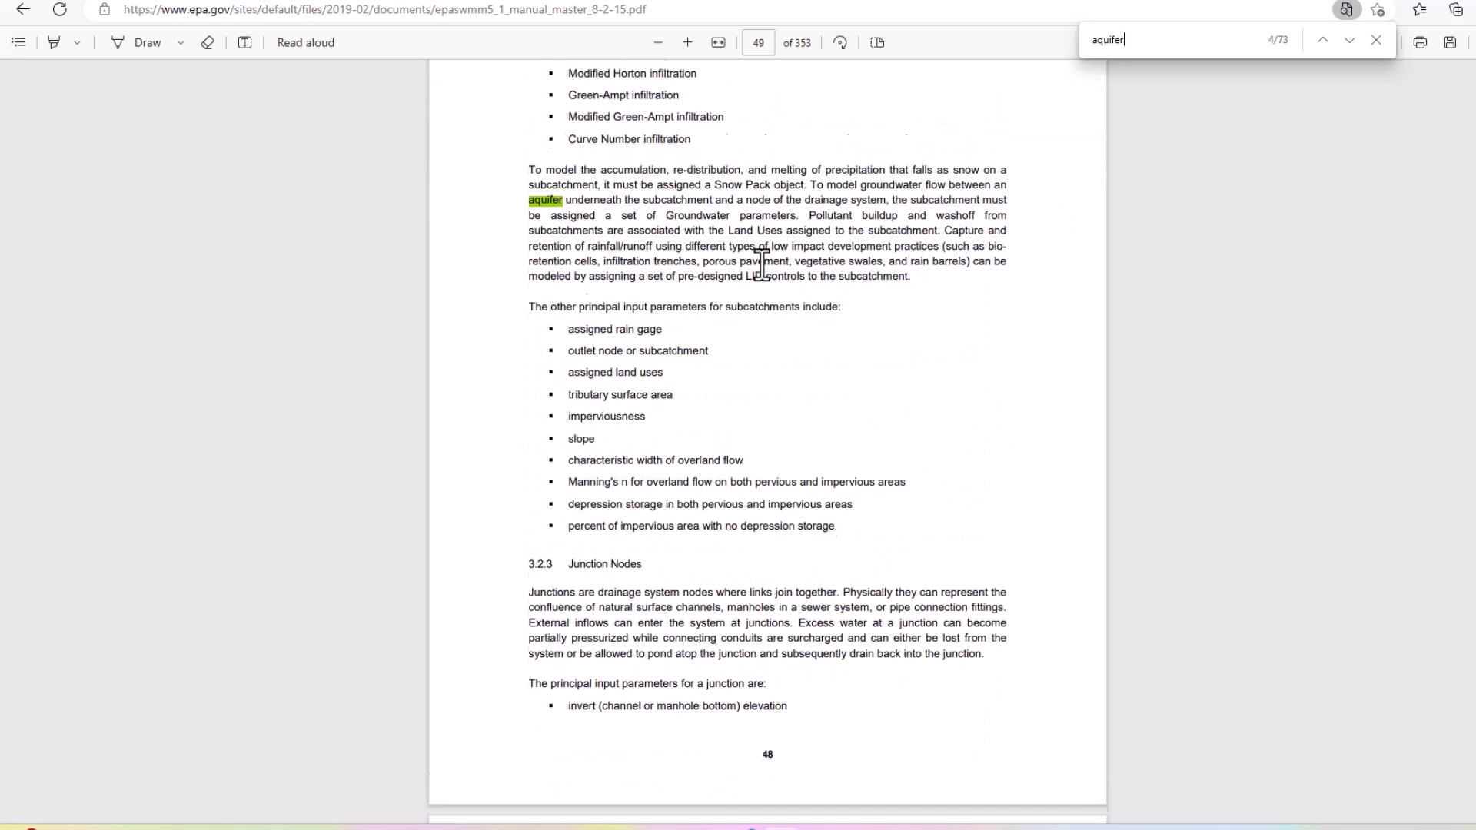
scroll(892, 291, down, 5)
key(Return)
key(Return)
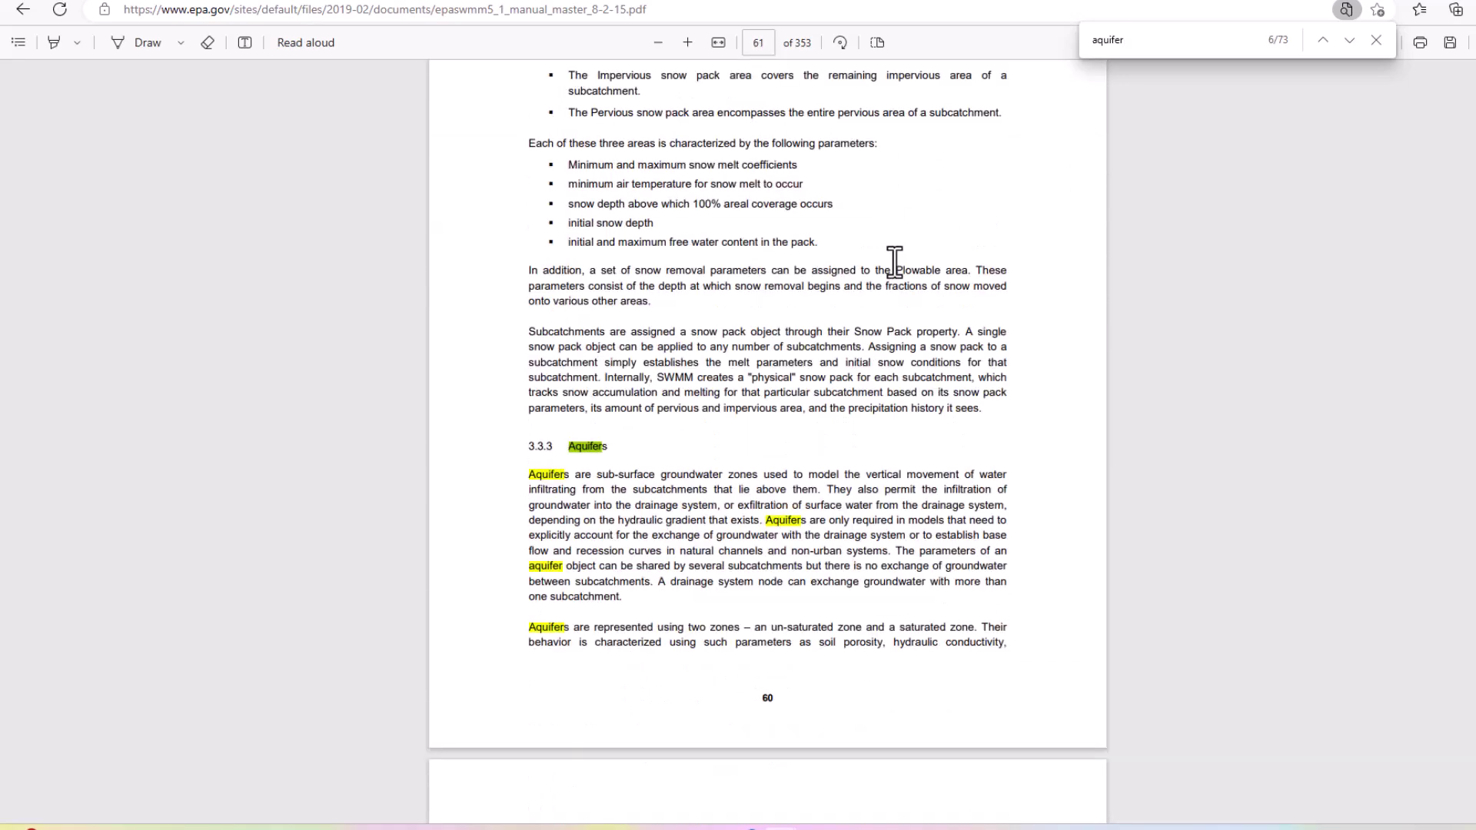
scroll(823, 371, down, 5)
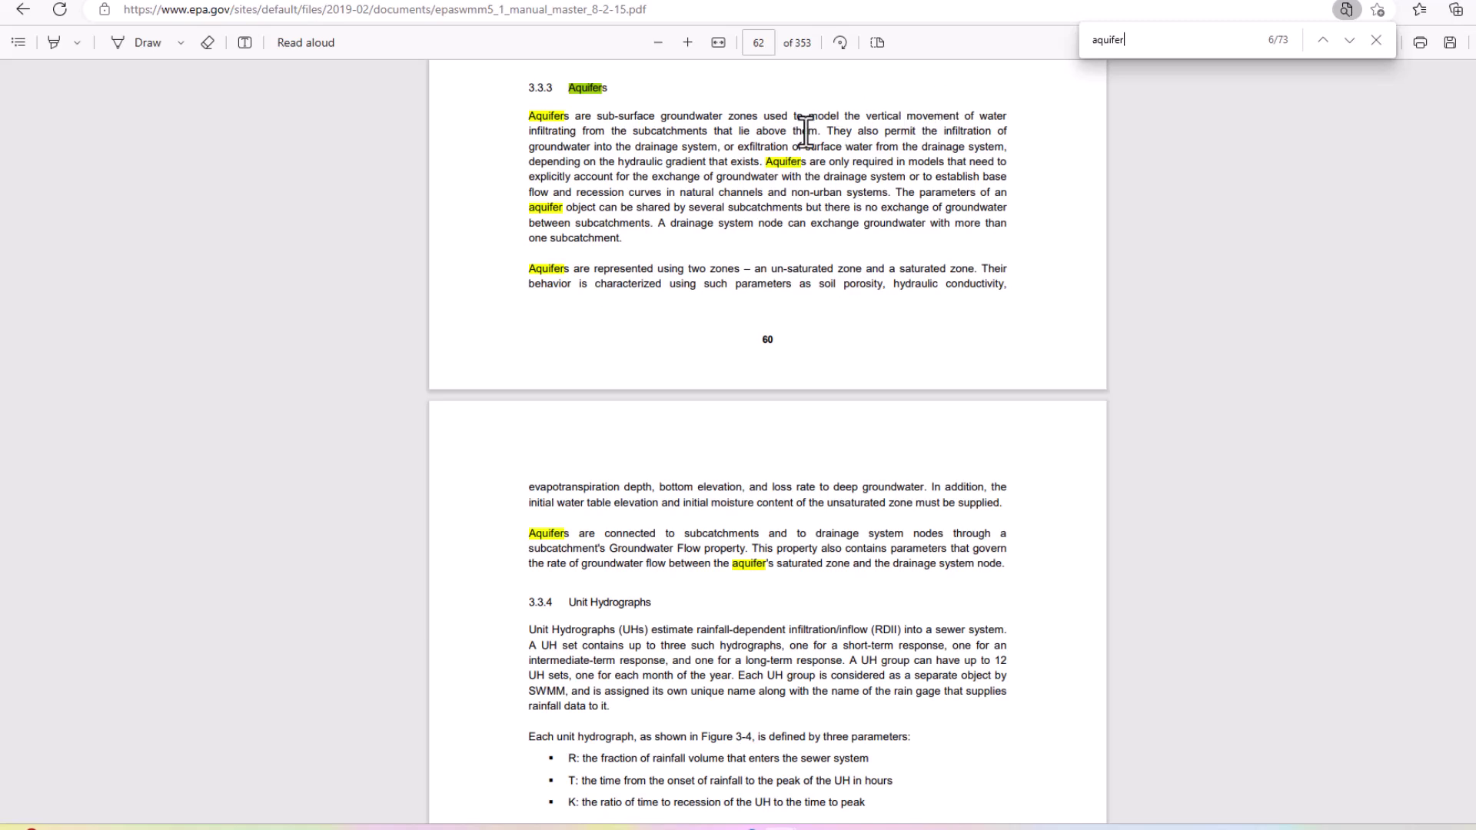
click(1377, 40)
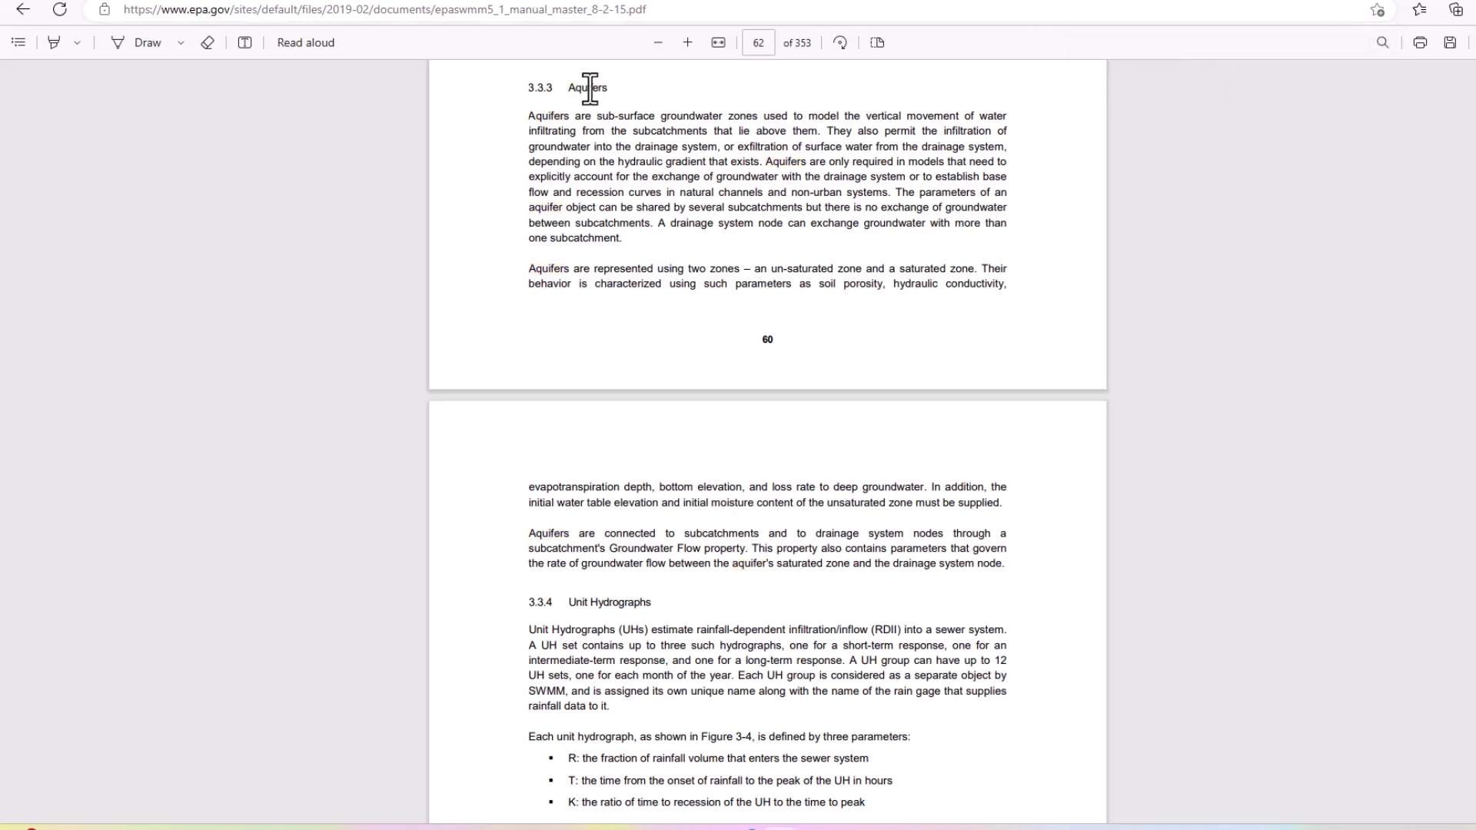